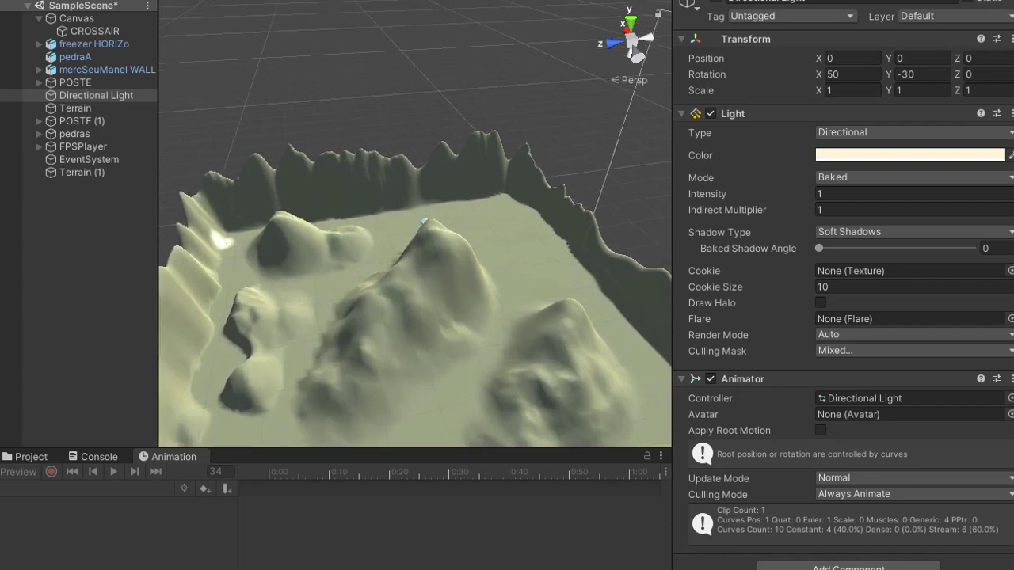
Examine the terrain's overall layout, including the central mountains and the surrounding ridge, in the scene view
middle_drag(415, 223, 433, 128)
right_drag(415, 224, 372, 214)
middle_drag(415, 223, 261, 235)
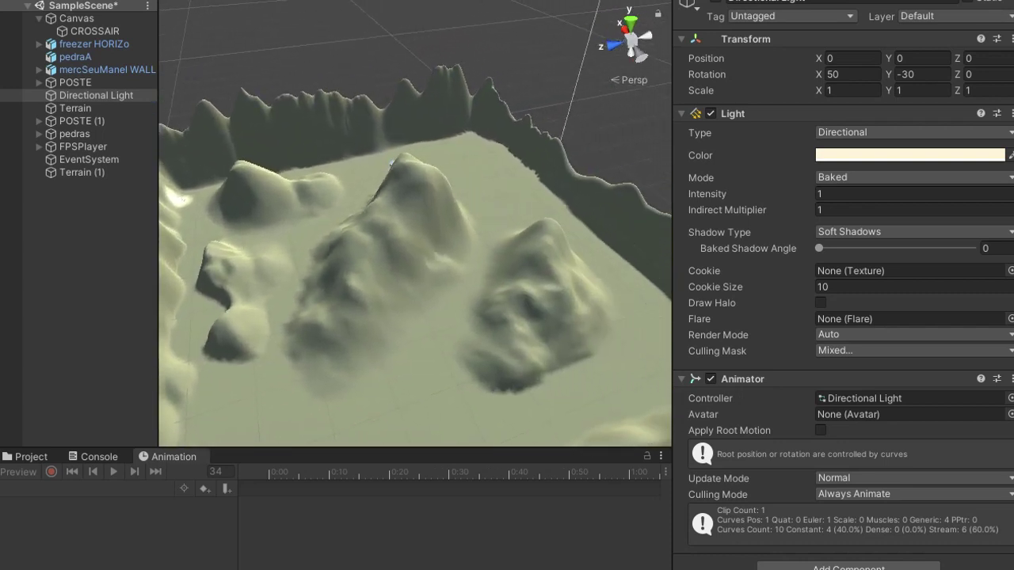
right_drag(391, 164, 285, 160)
middle_drag(548, 205, 480, 214)
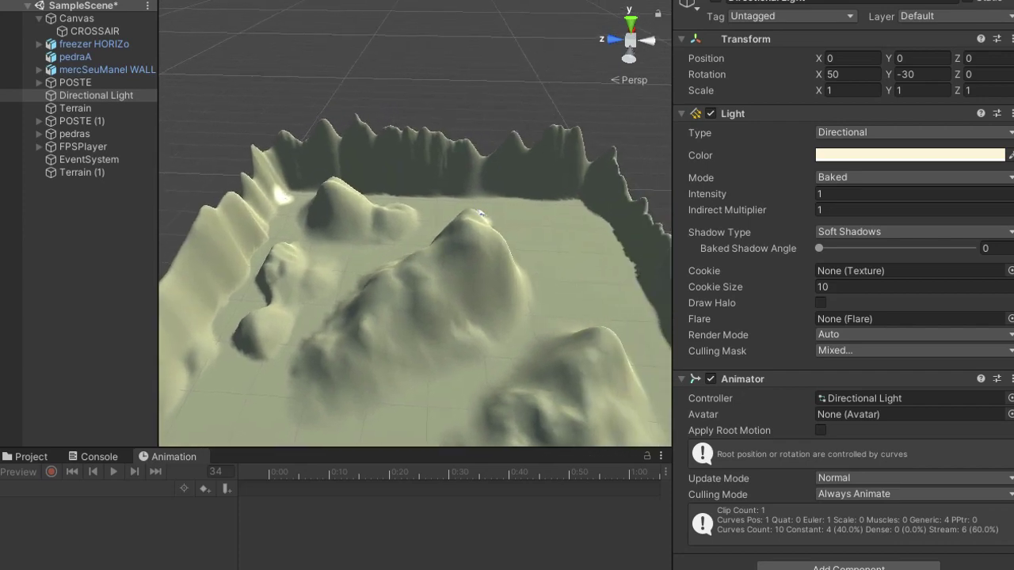
scroll(416, 224, down, 3)
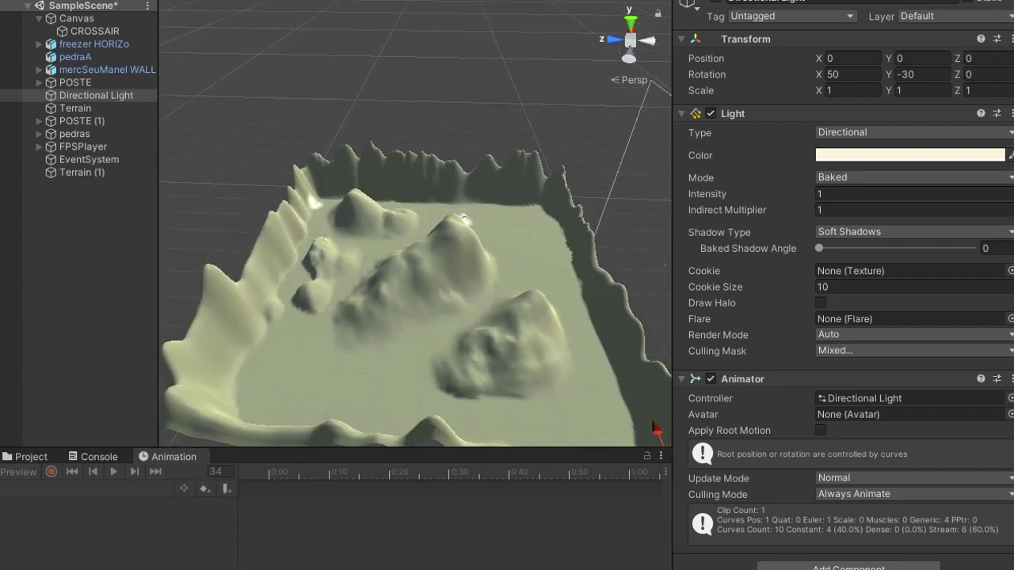
Select the mercSeuManel house model, frame it in the scene, and inspect it together with the nearby lamp post
right_drag(507, 258, 539, 230)
click(527, 241)
key(f)
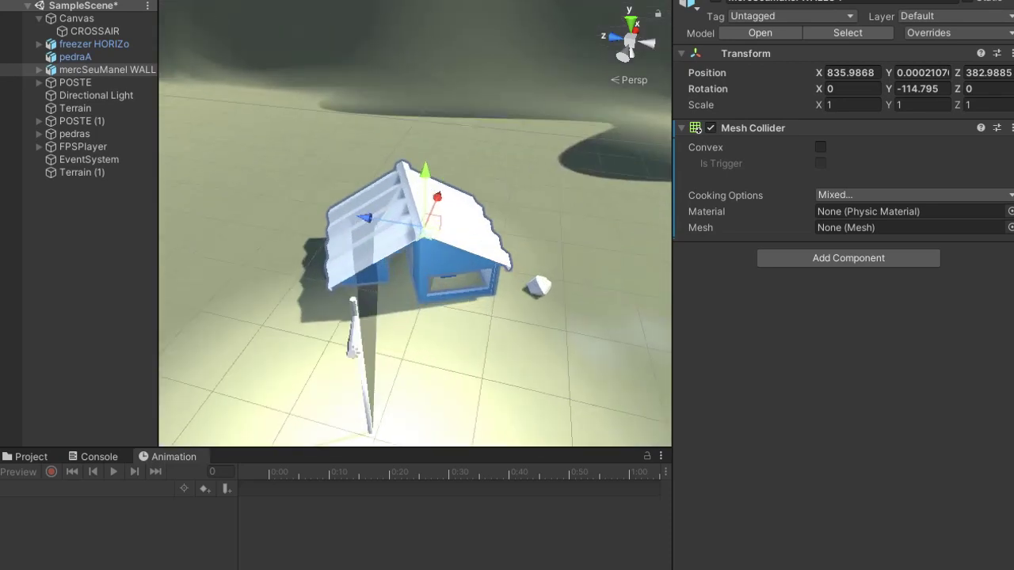
middle_drag(507, 257, 352, 211)
right_drag(351, 211, 238, 198)
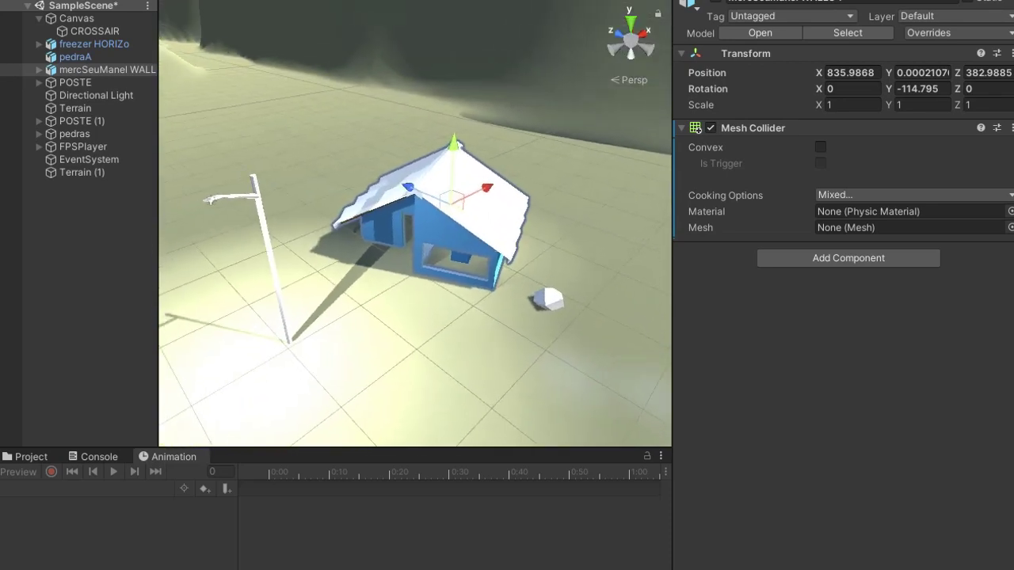
Inspect the mountains and open ground around the house from close to ground level
right_drag(507, 258, 171, 186)
scroll(415, 223, down, 5)
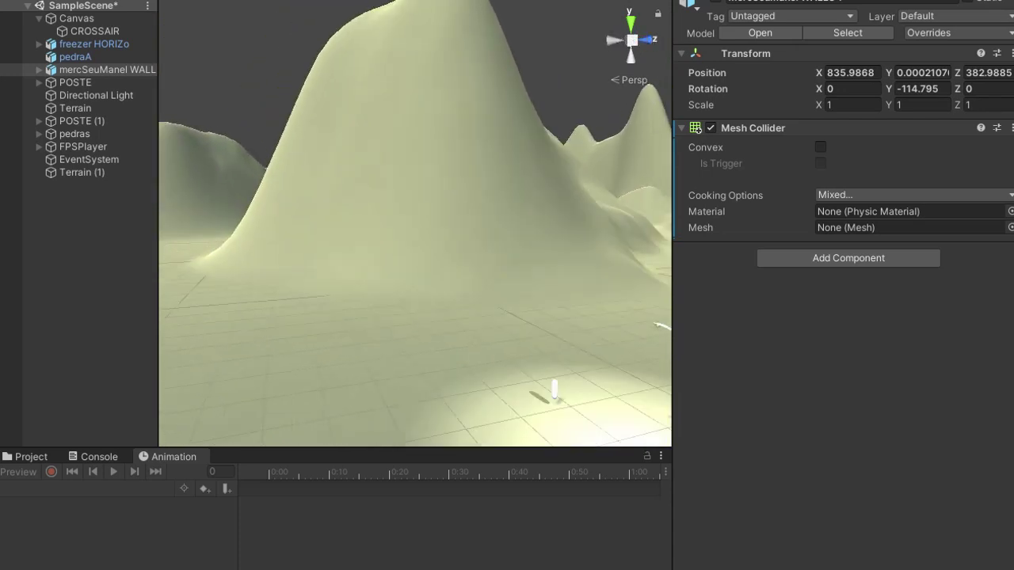
middle_drag(415, 223, 598, 217)
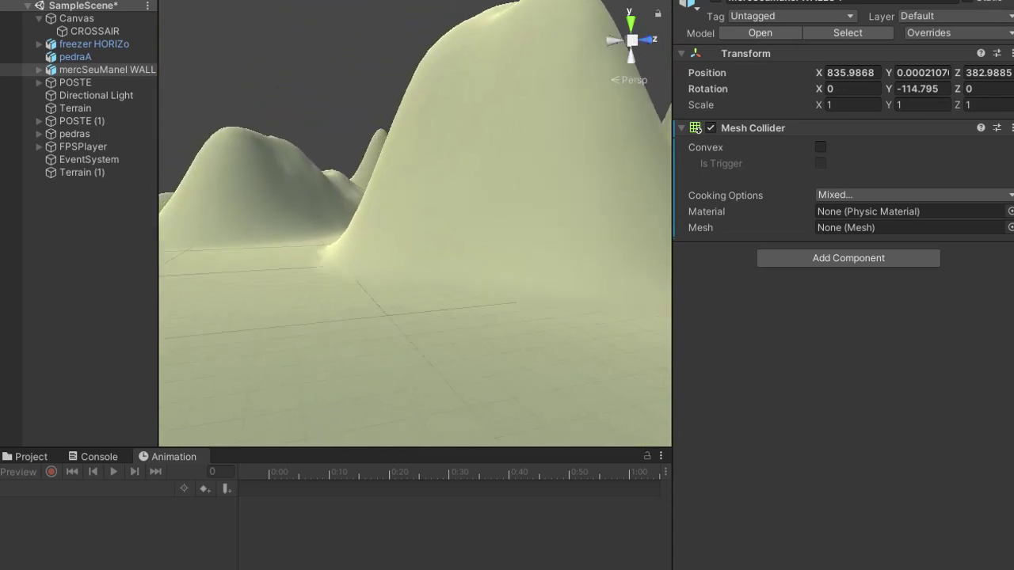
right_drag(381, 217, 633, 257)
middle_drag(340, 237, 537, 220)
scroll(415, 223, up, 3)
scroll(467, 226, up, 4)
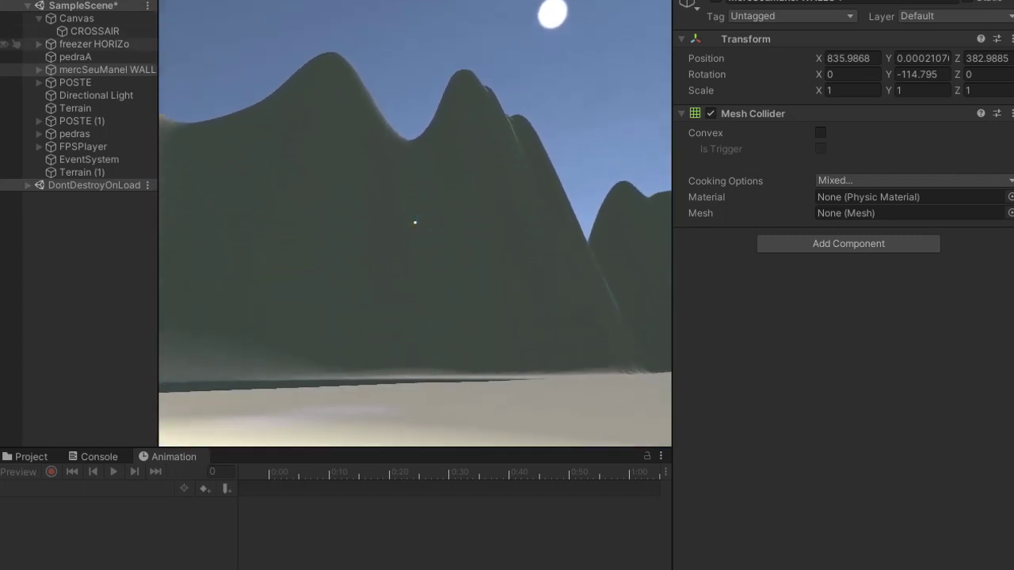
Walk the player through the blue house in play mode to examine its walls, interior and freezer
key(w)
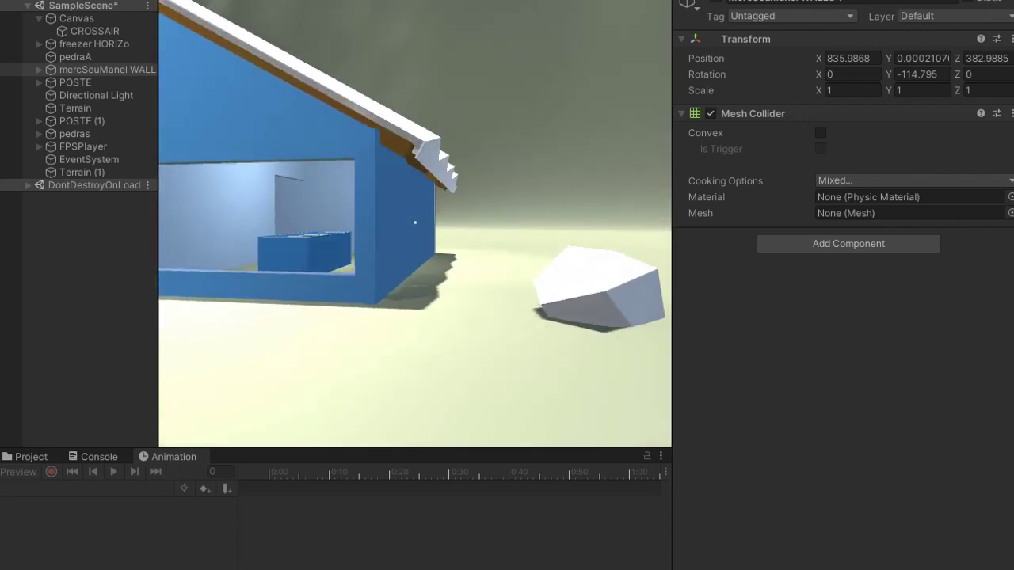
key(a)
key(w)
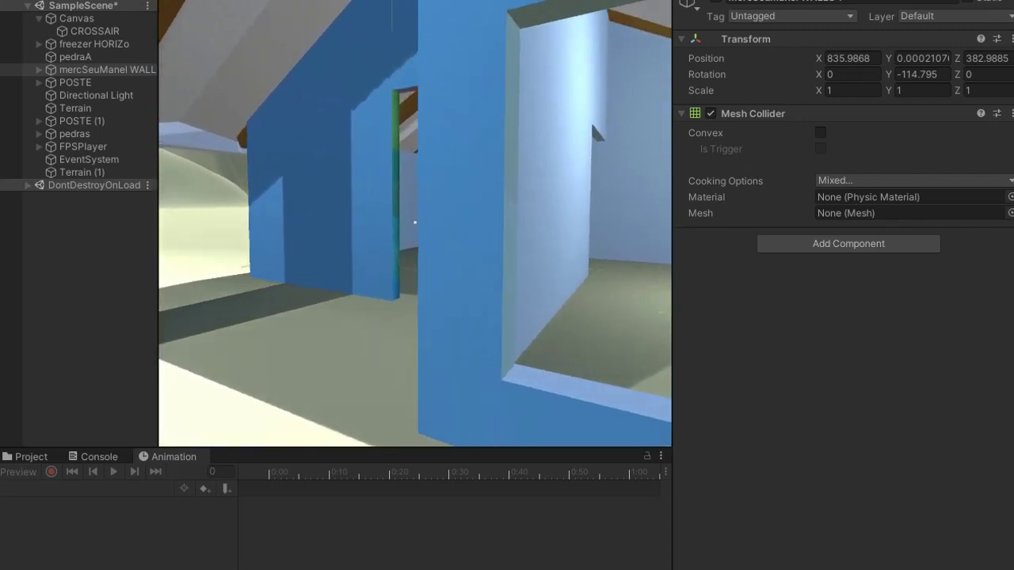
key(w)
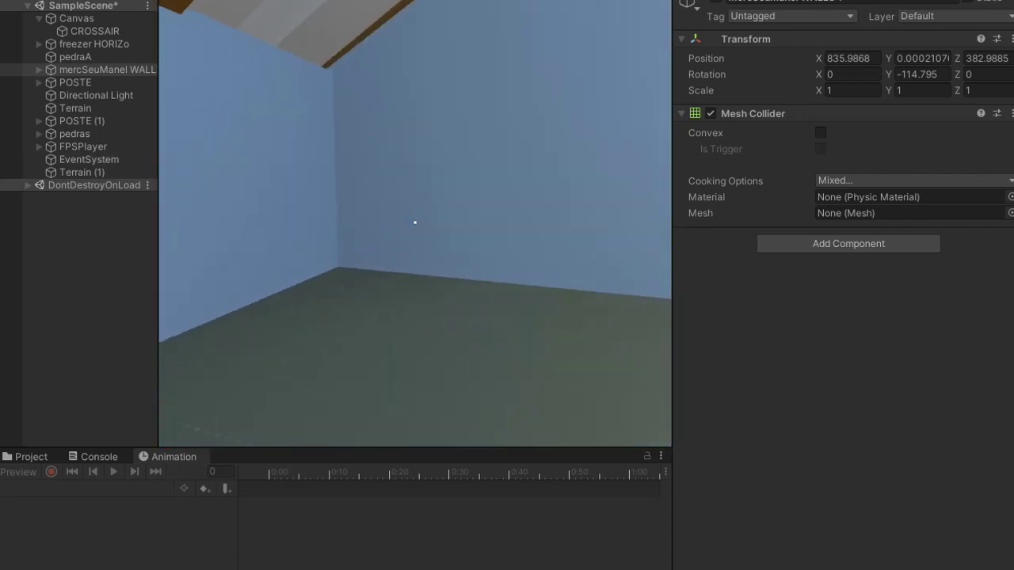
key(w)
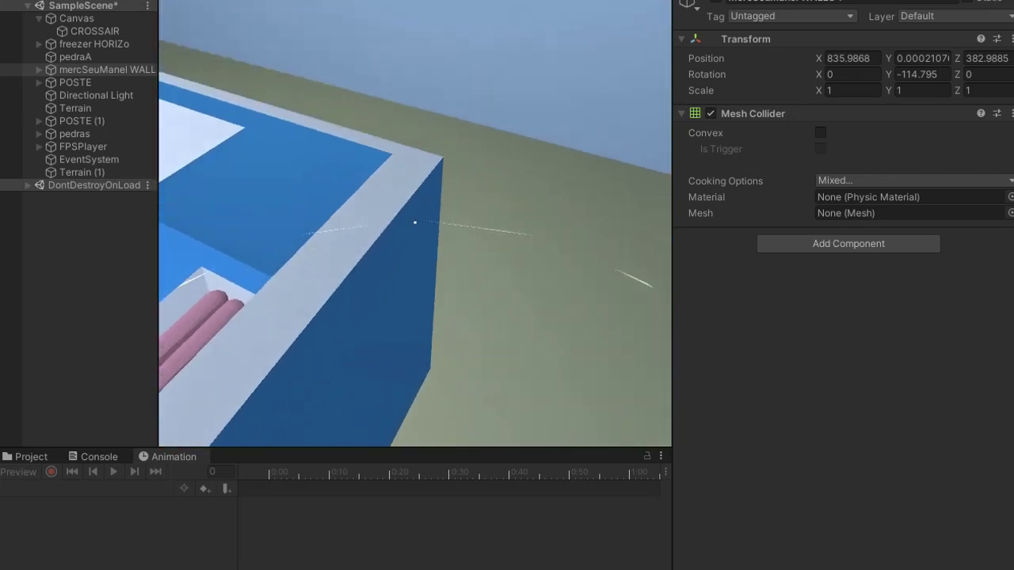
key(s)
key(w)
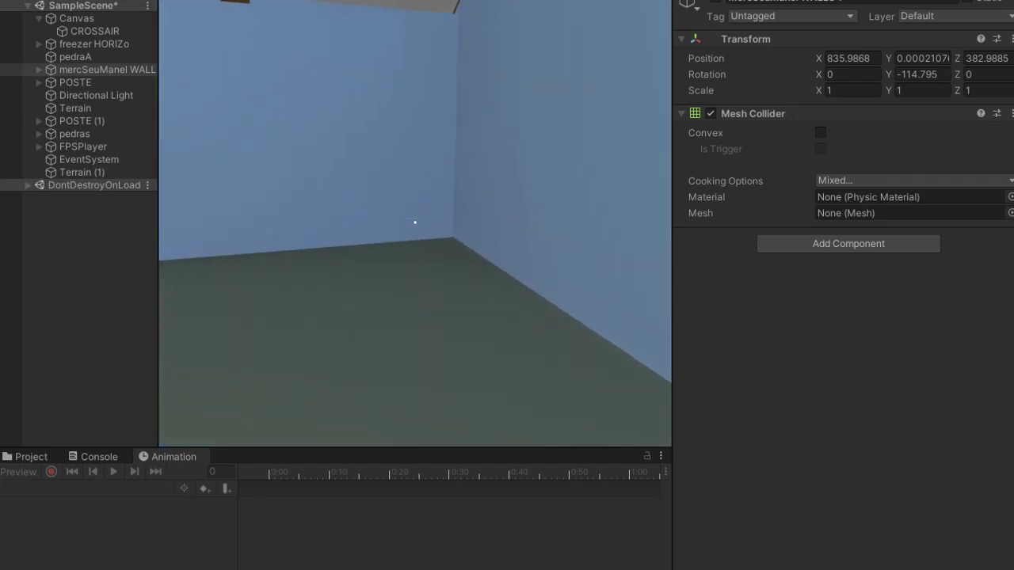
key(w)
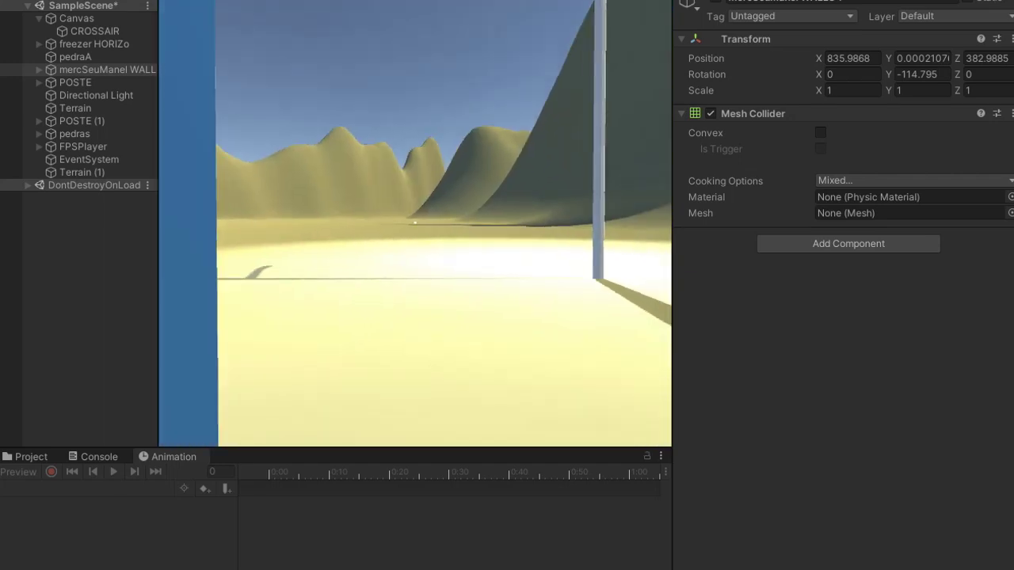
Walk around outside near the street lamp and examine how the scene lighting and sky change from day to night
key(w)
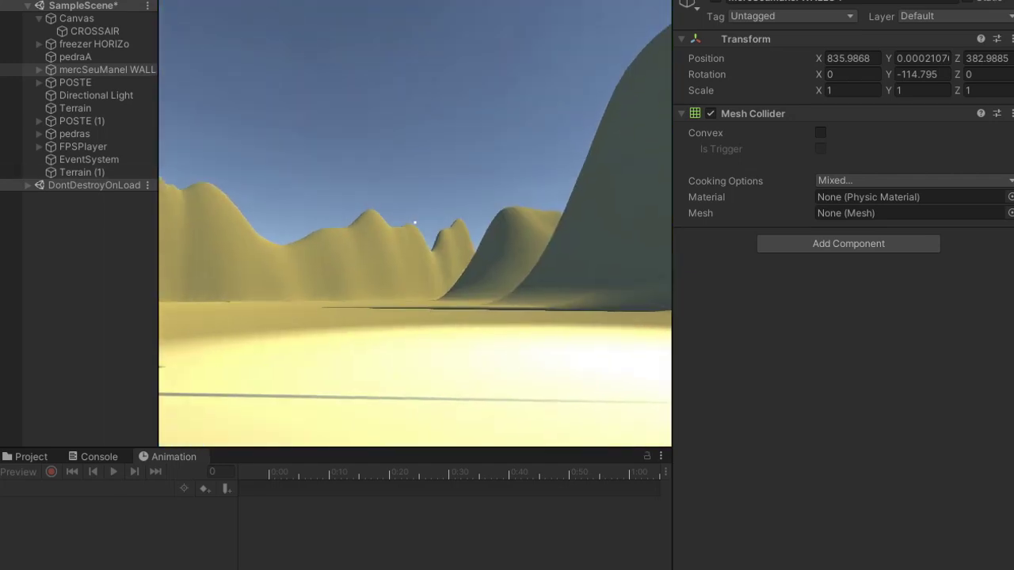
key(s)
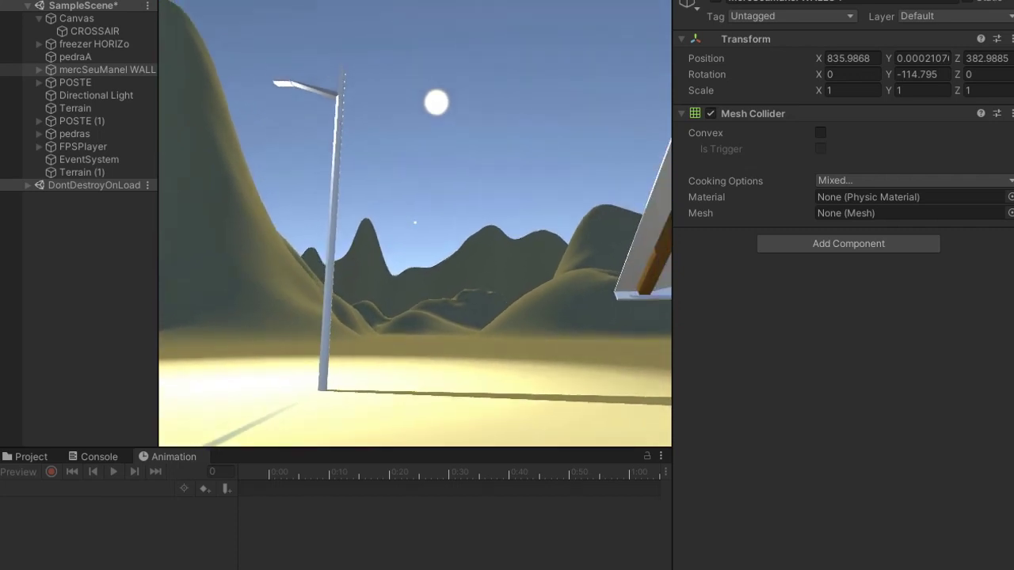
key(a)
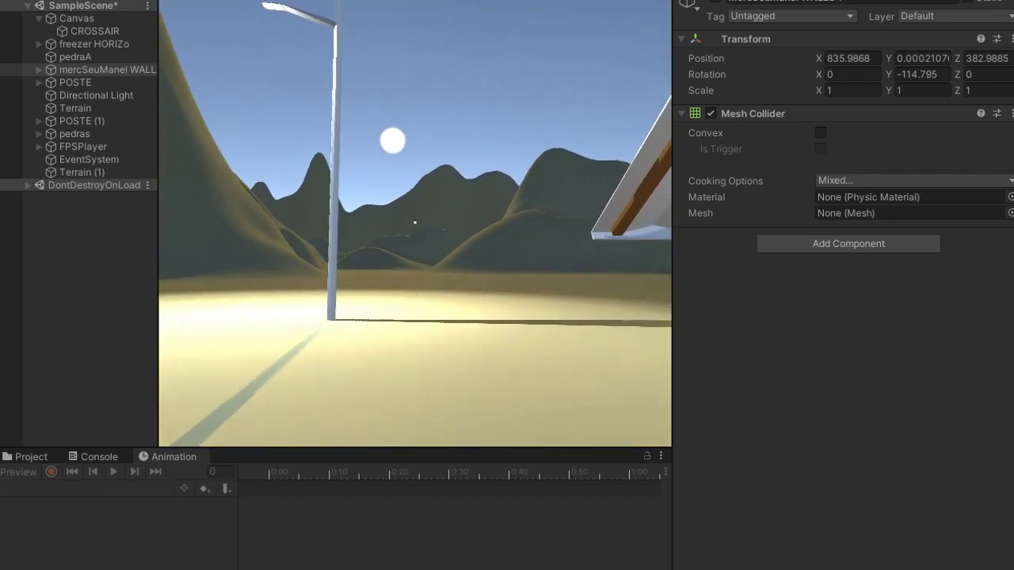
key(w)
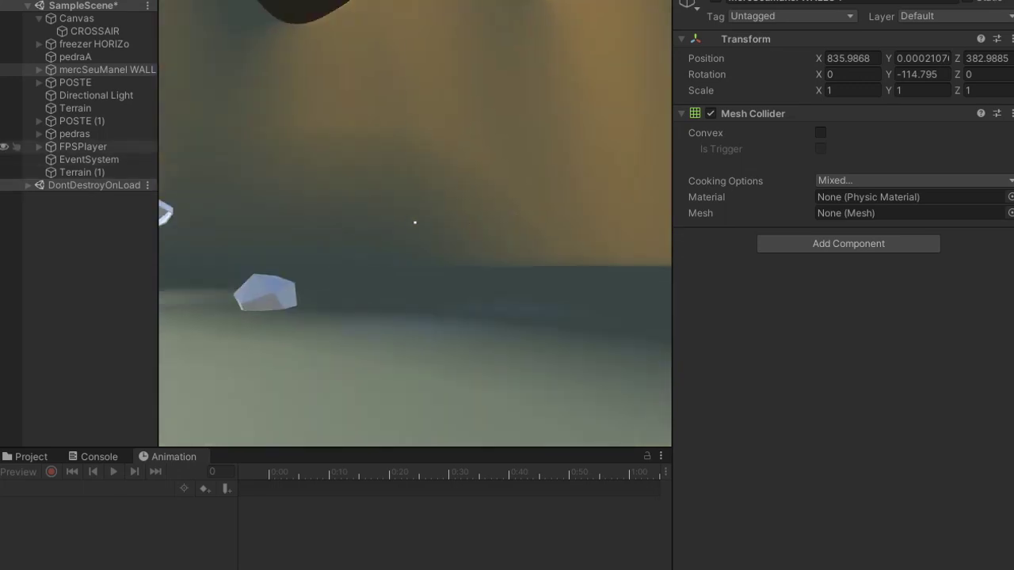
key(d)
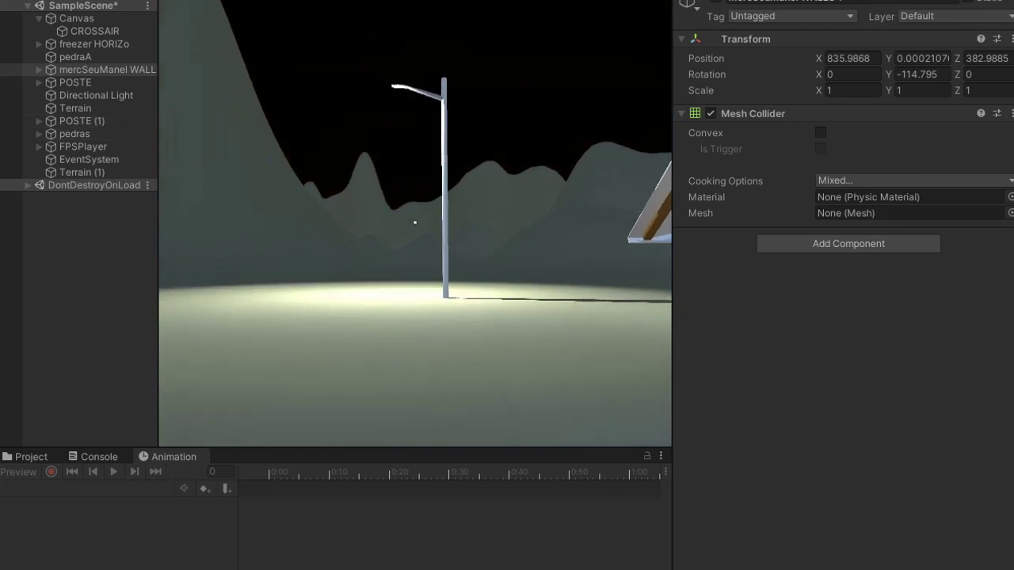
key(d)
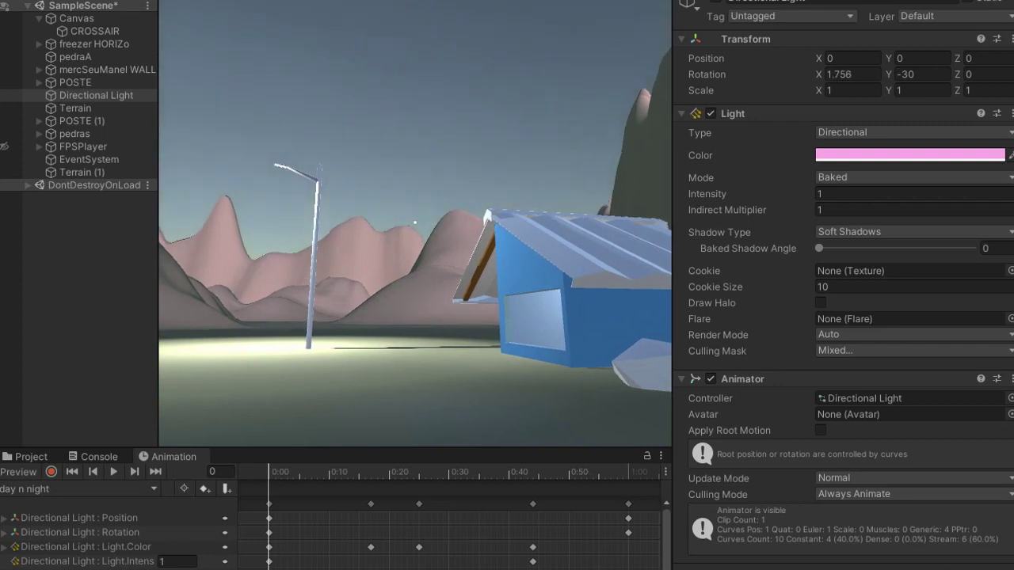
Observe the house and street lamp while the Directional Light's day n night animation plays, checking its rotation, colour and the sun's movement
key(w)
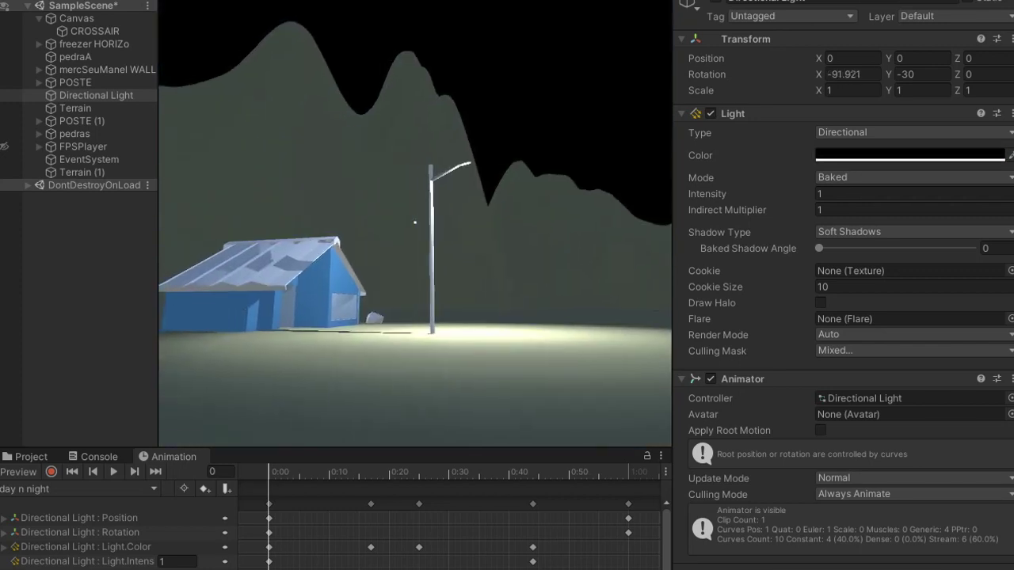
key(s)
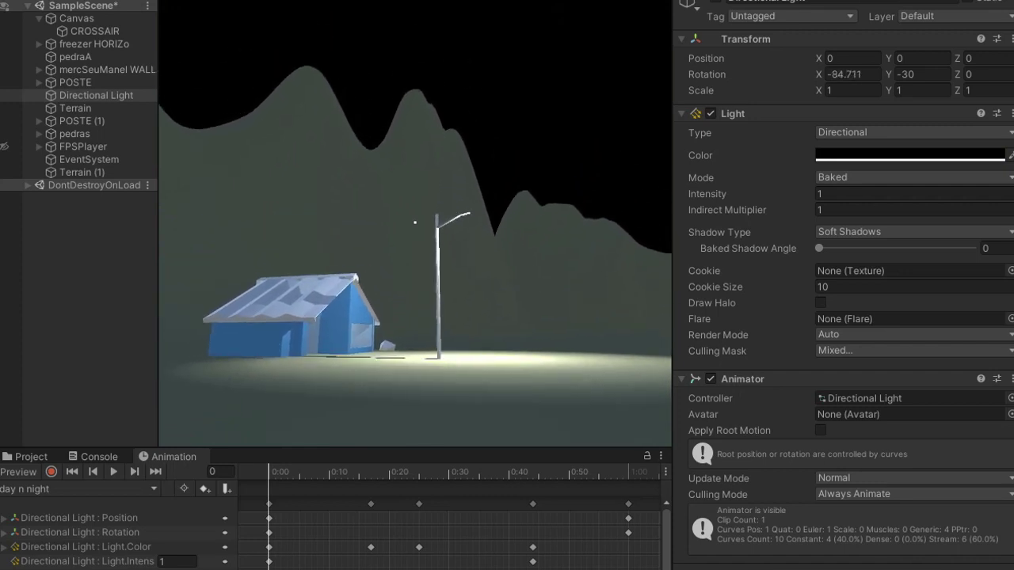
key(w)
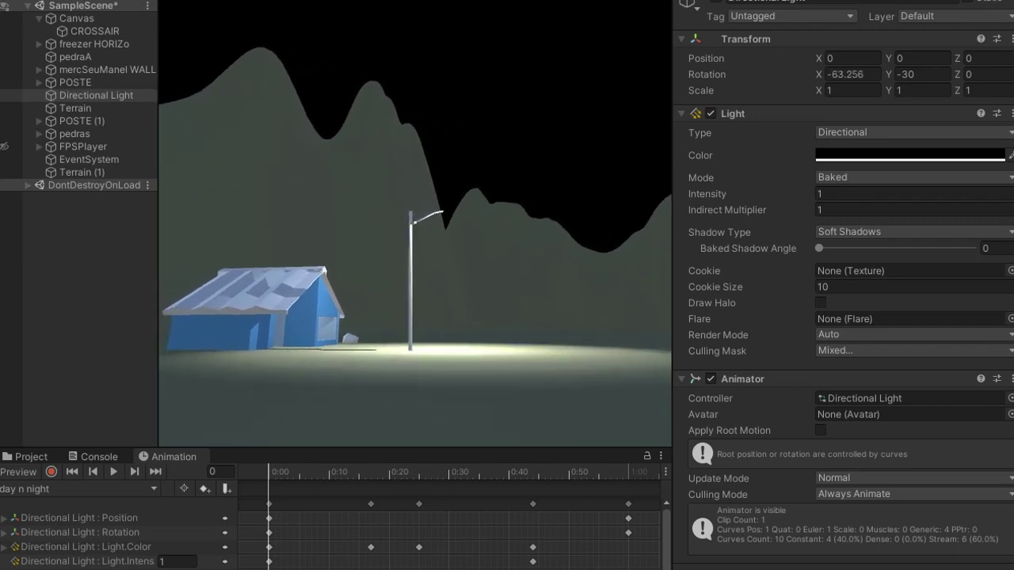
key(a)
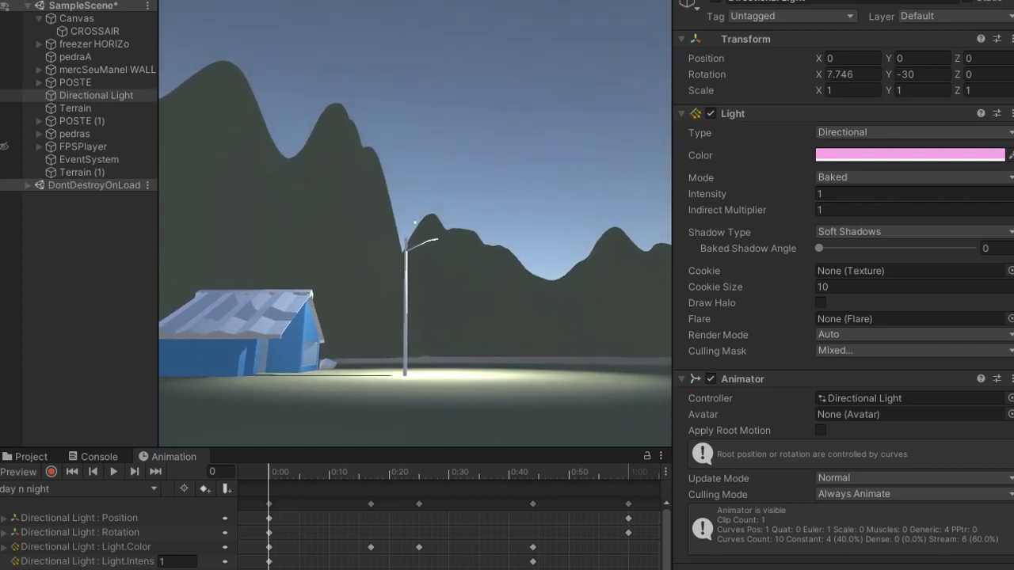
key(w)
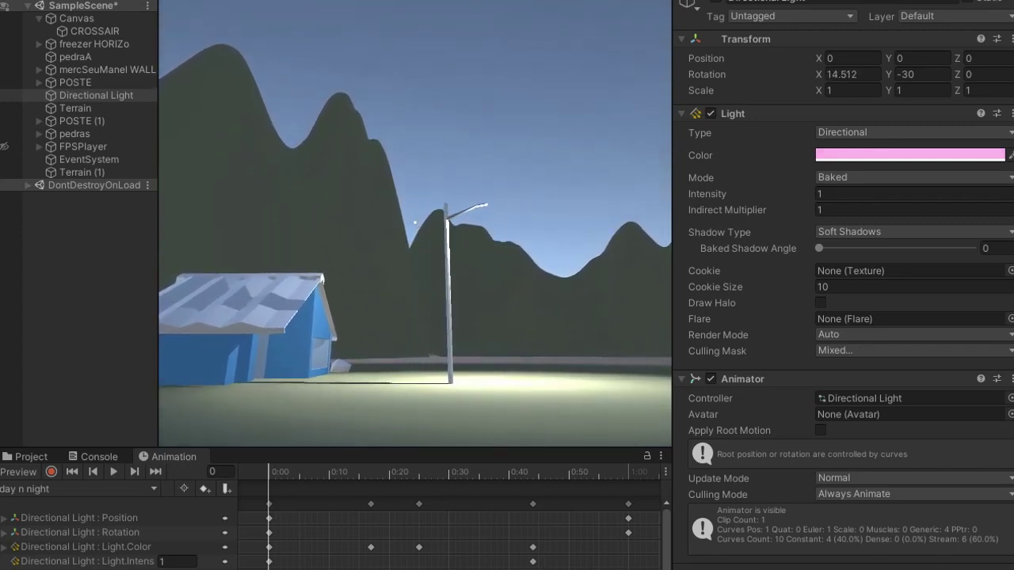
key(w)
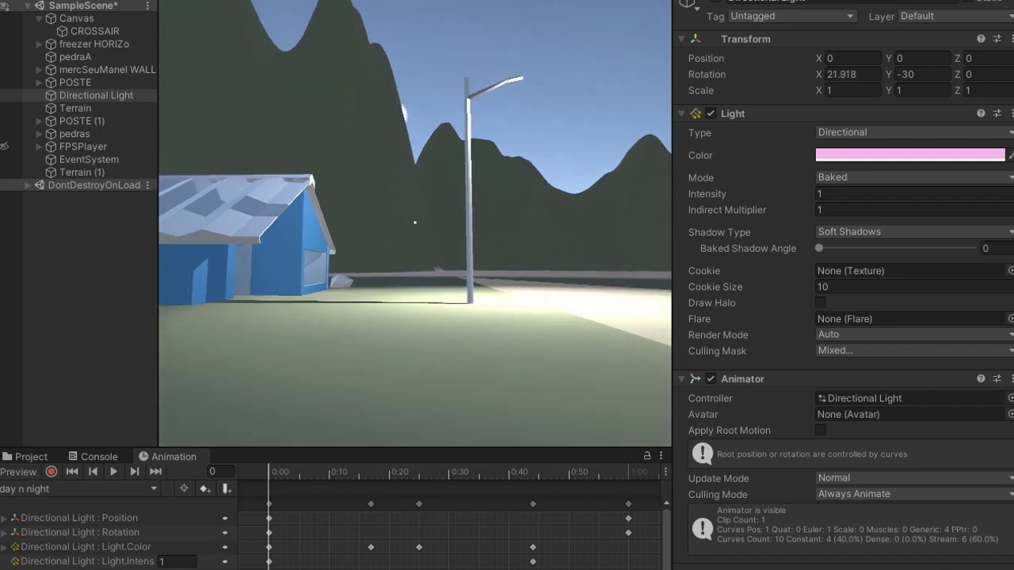
key(w)
key(d)
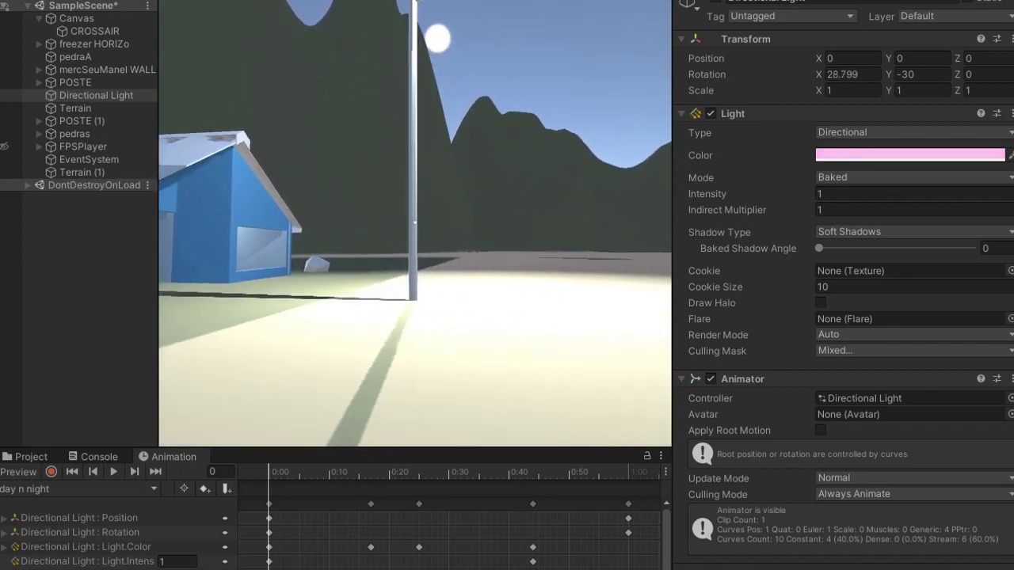
key(s)
key(d)
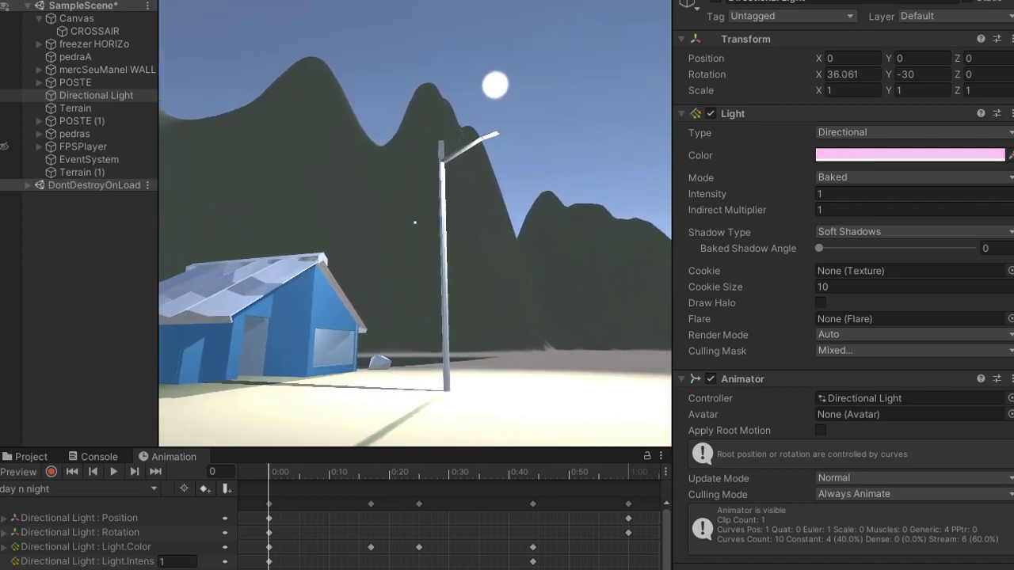
key(w)
key(d)
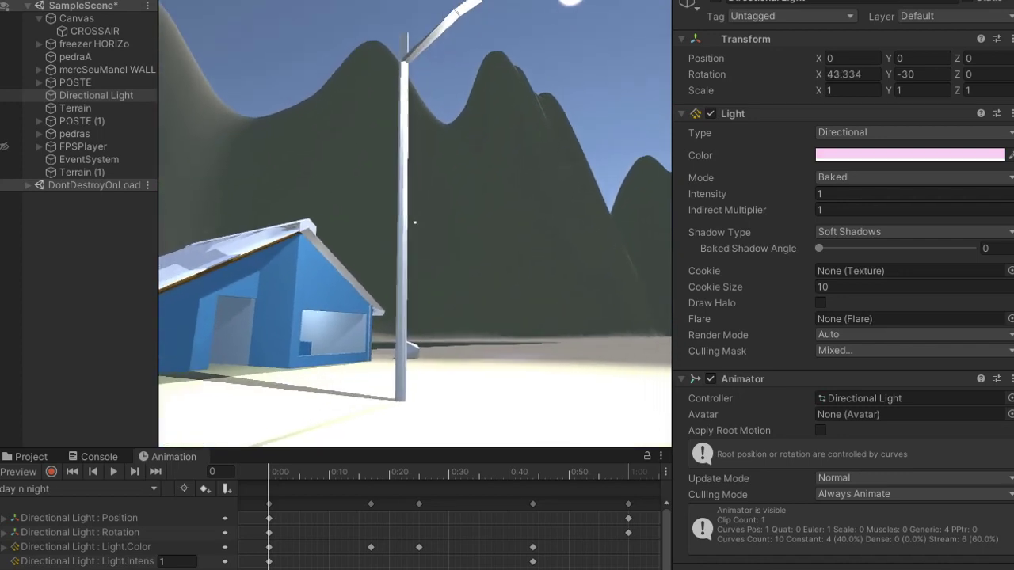
key(a)
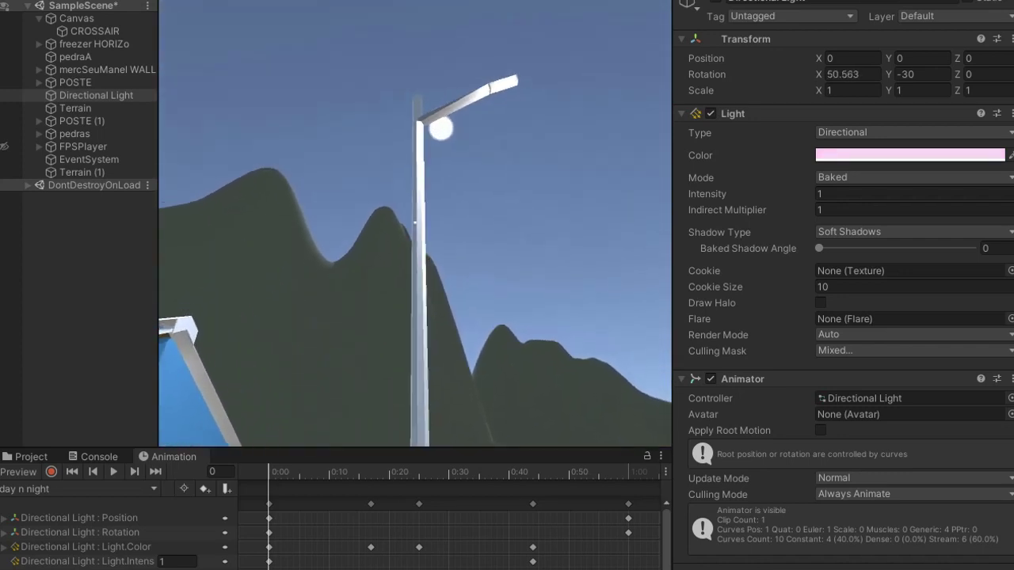
key(s)
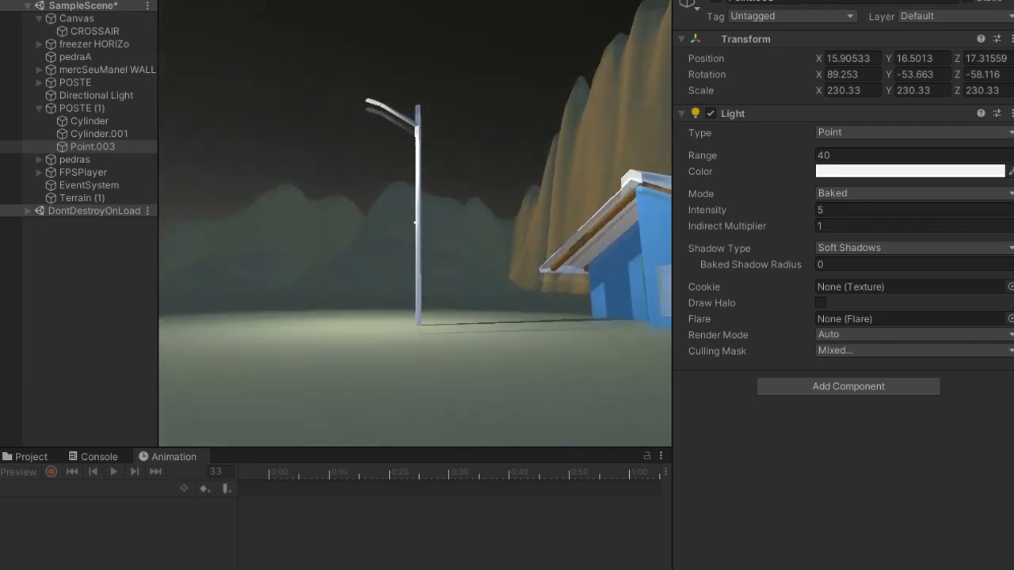
Walk around the street lamp and house to check how the Point.003 lamp light behaves through the day-night cycle
key(w)
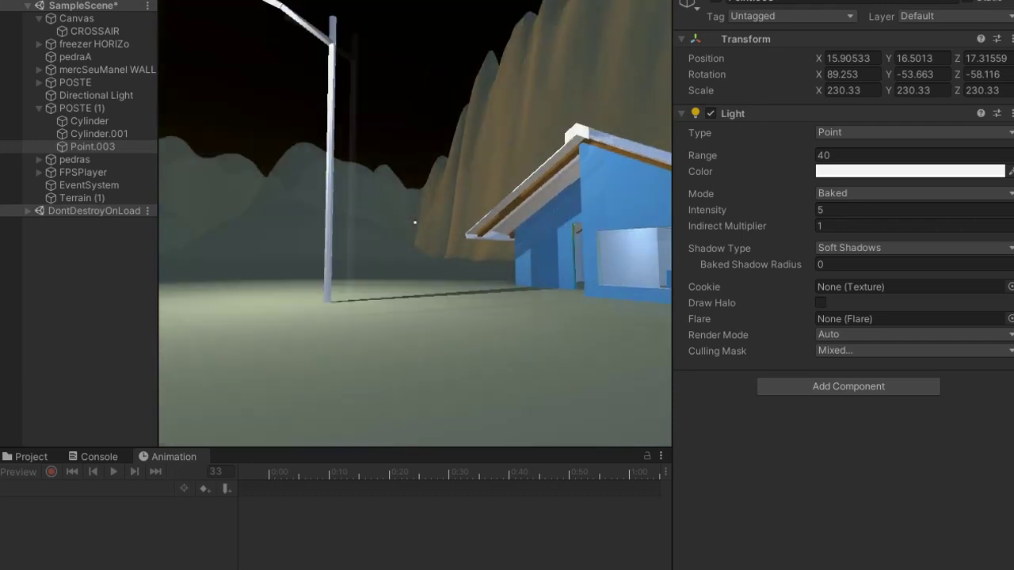
key(s)
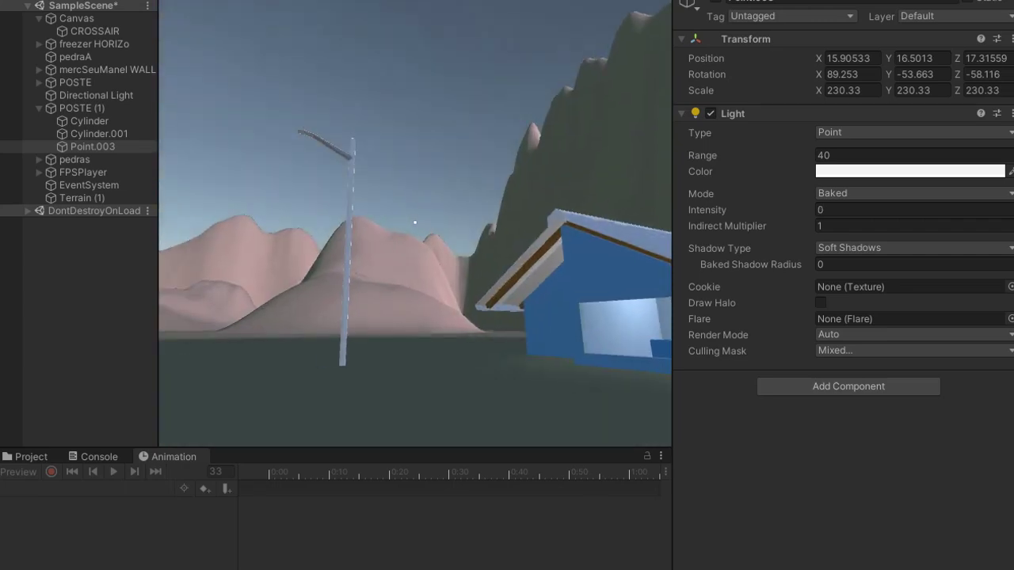
key(d)
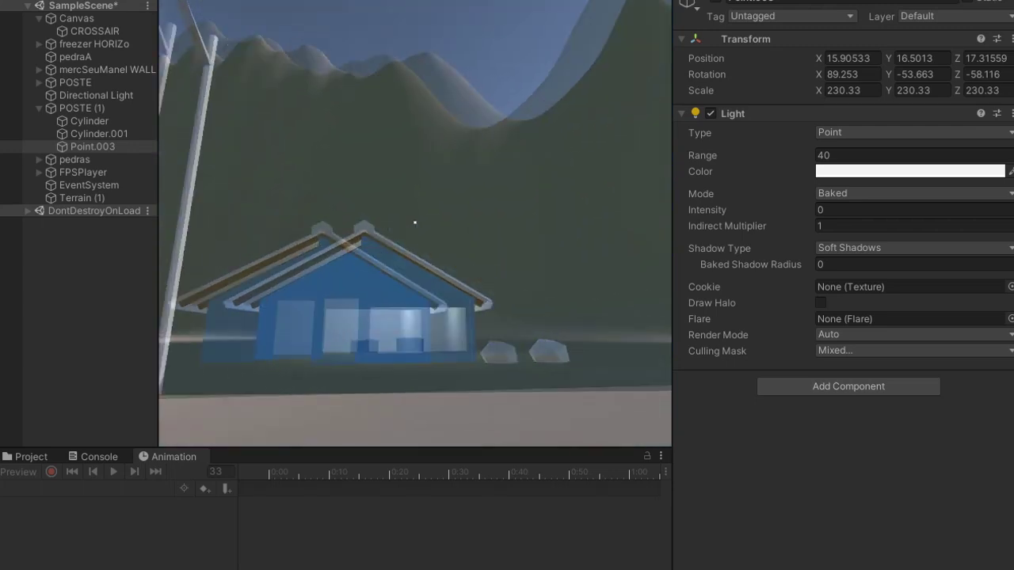
key(a)
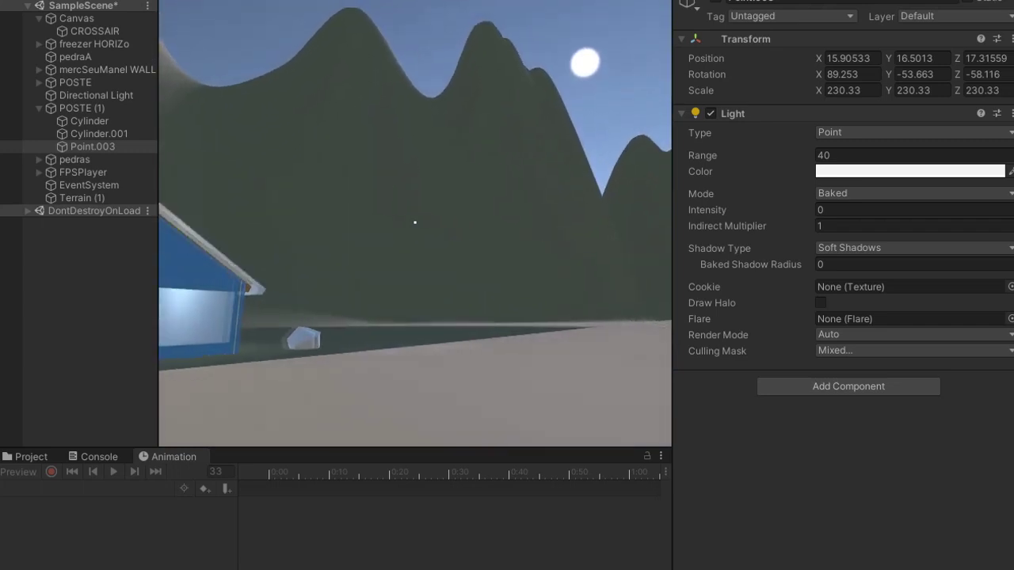
Walk around near the street lamp to check the Point.003 light's intensity against the rising sun, and leave play mode
key(d)
key(a)
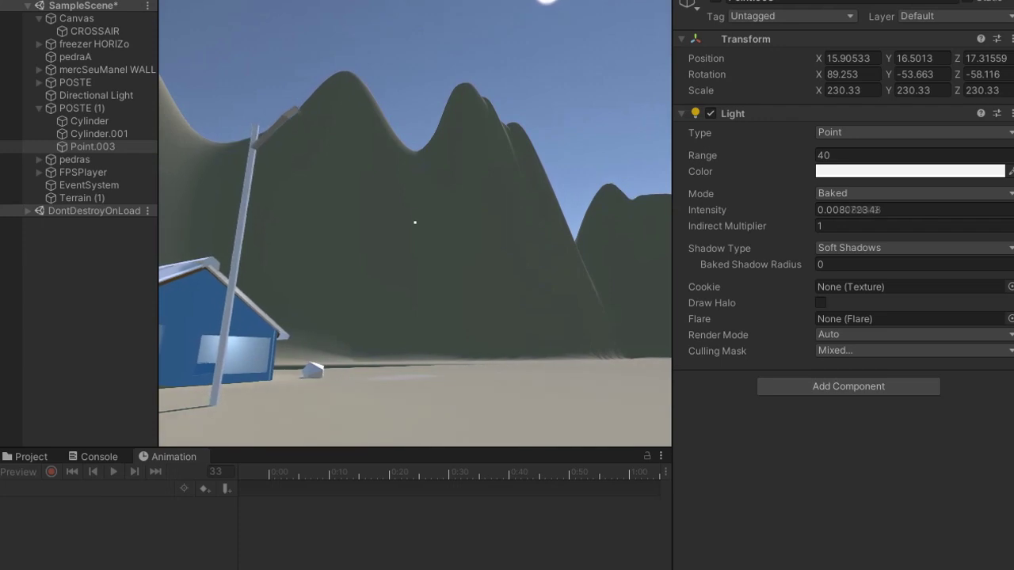
key(s)
key(s)
key(d)
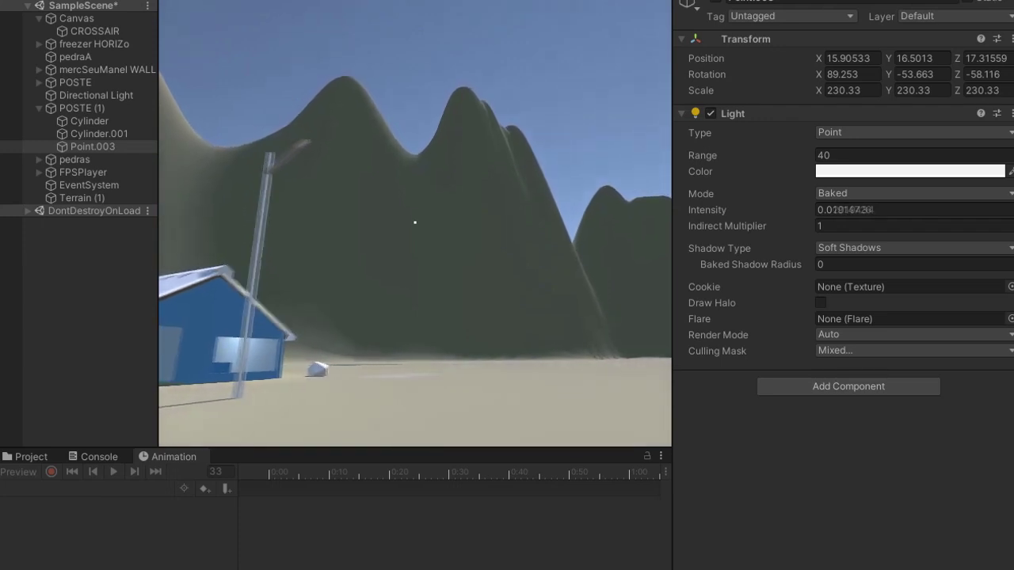
key(d)
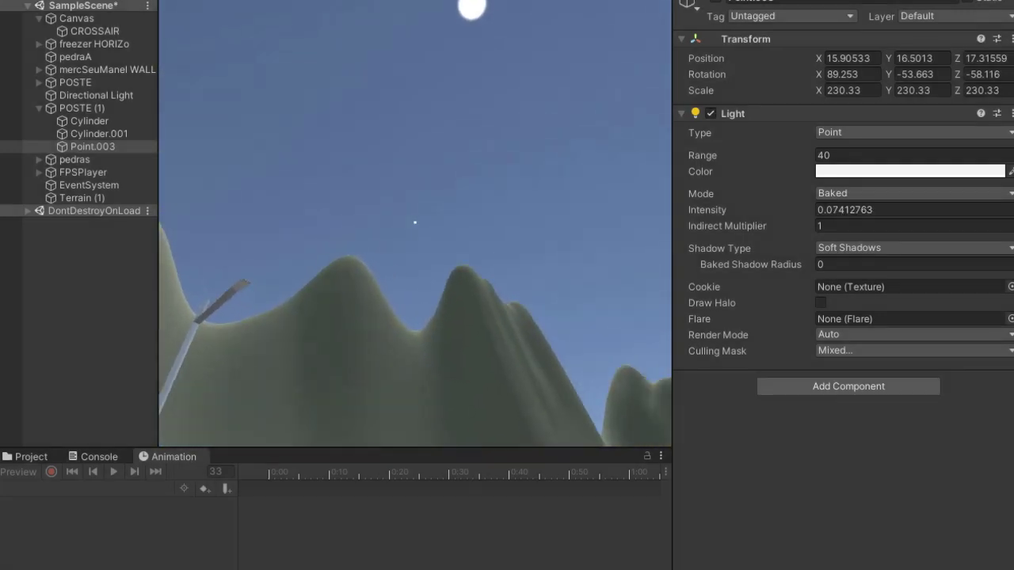
key(ctrl+p)
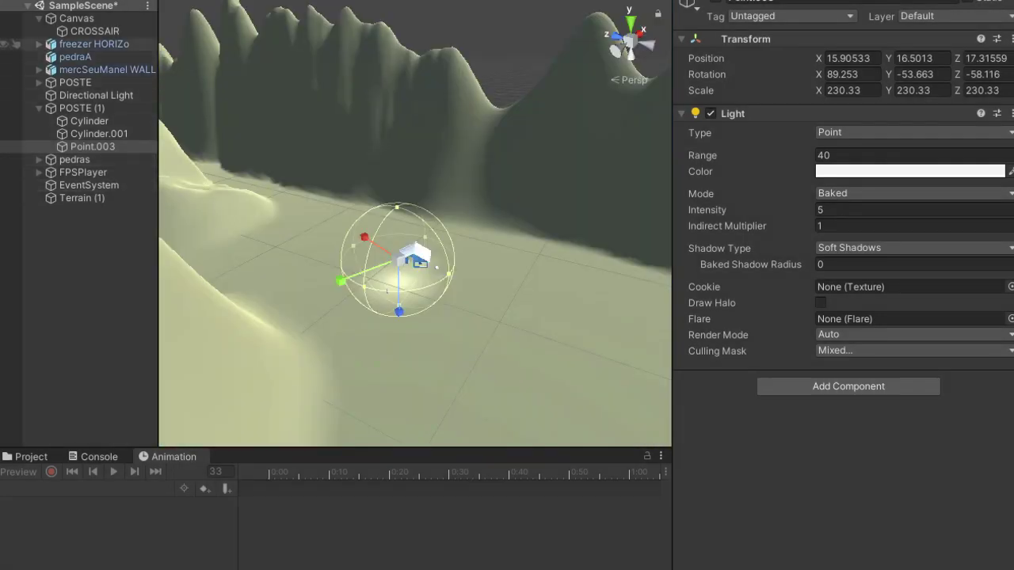
Add a Point.003 Light.Intensity keyframe of 0 at frame 2 of the poste luz animation
scroll(415, 237, up, 6)
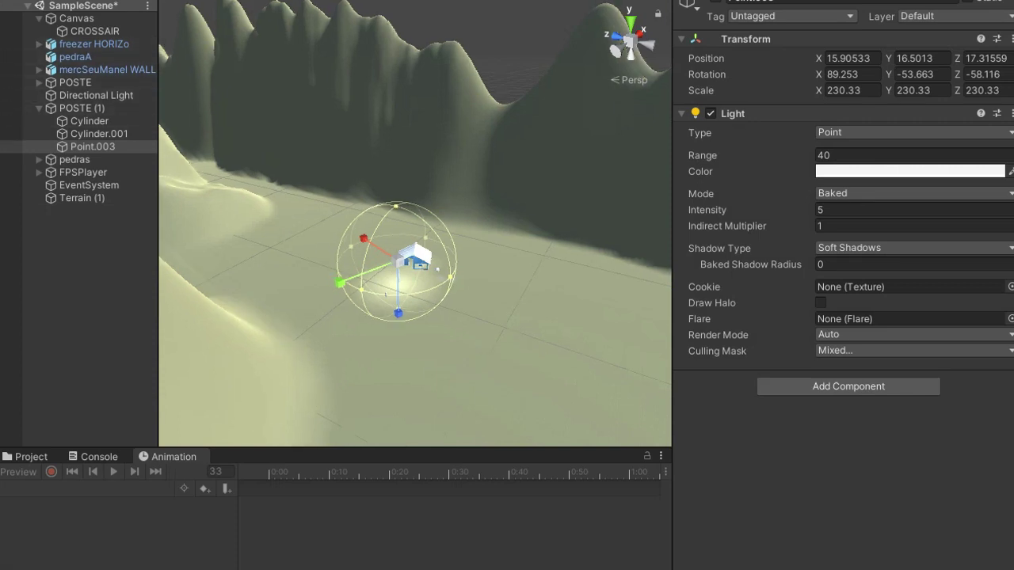
middle_drag(420, 274, 396, 239)
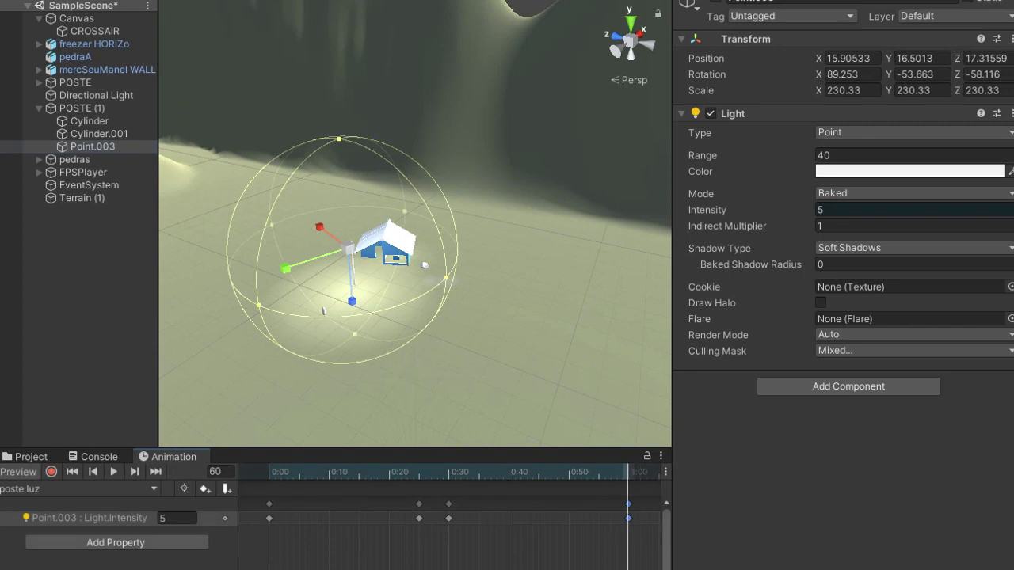
drag(269, 498, 246, 541)
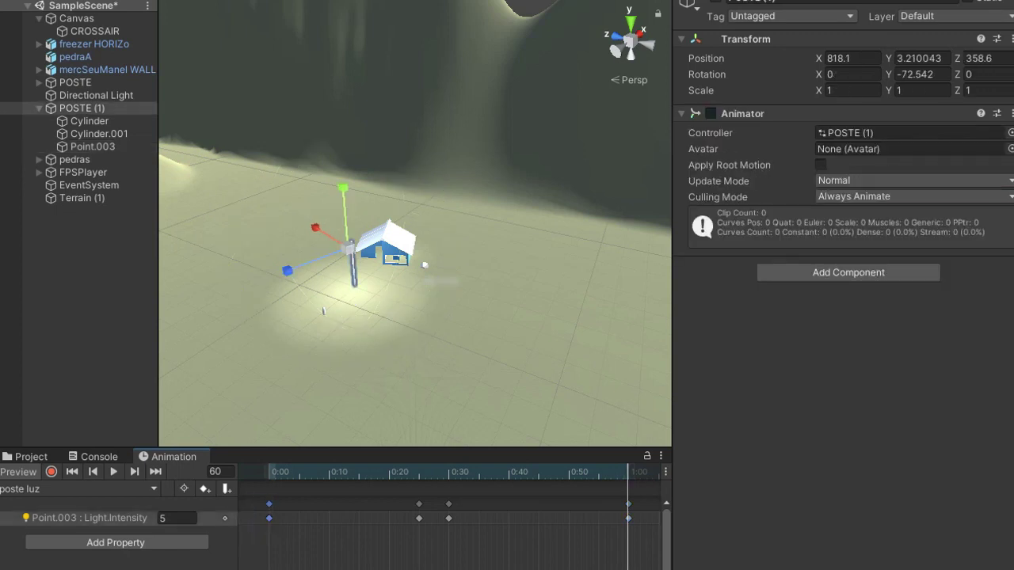
click(281, 473)
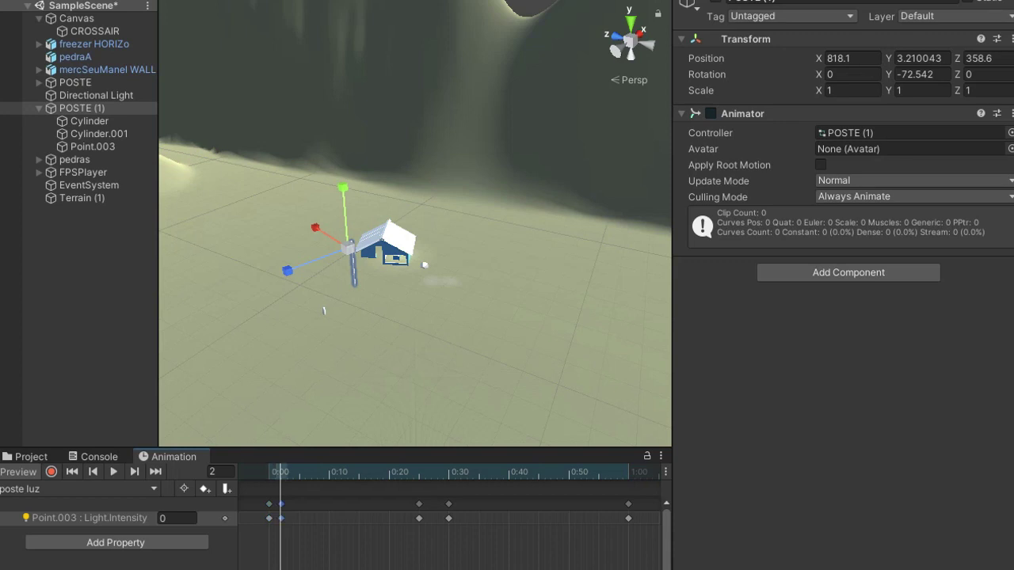
Record a Light.Intensity of 5 at frame 0 of the poste luz animation and check its values at frames 2 and 60
click(270, 519)
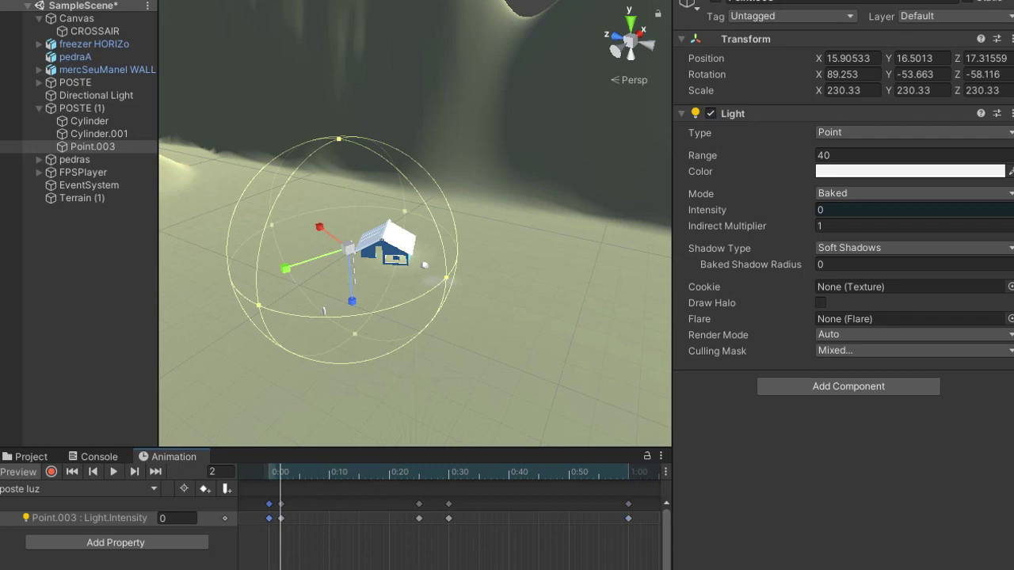
click(52, 473)
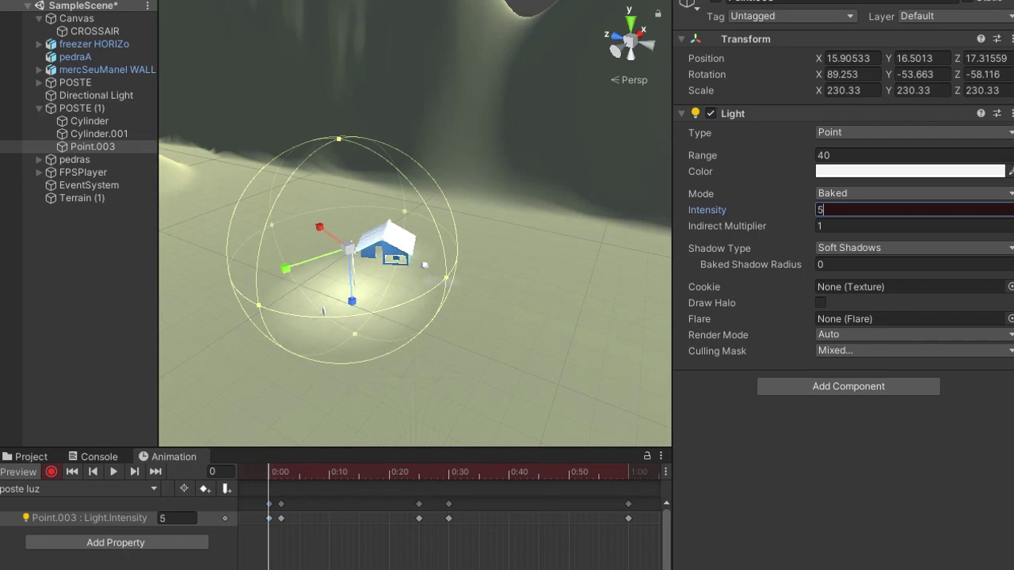
click(280, 472)
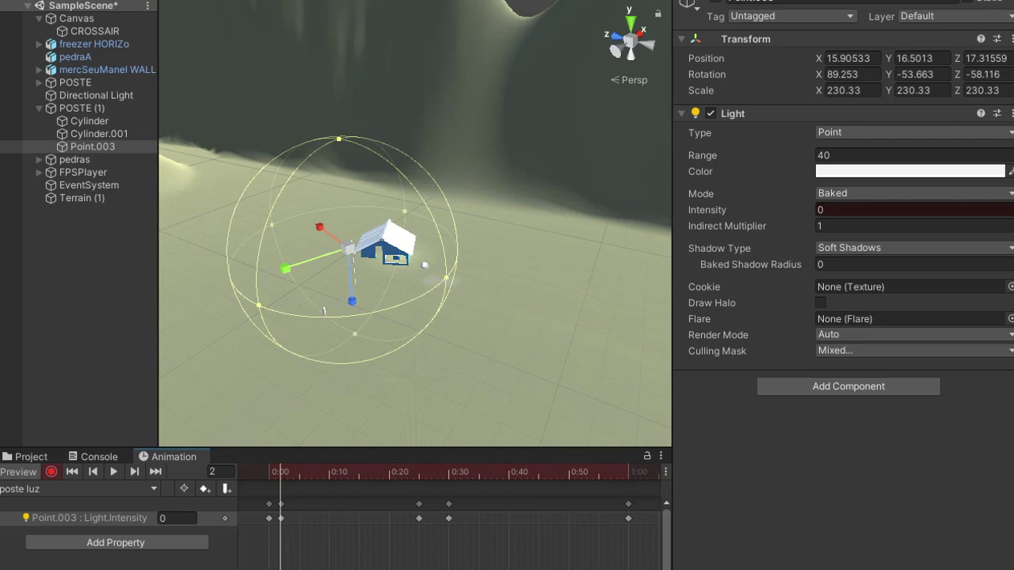
click(629, 473)
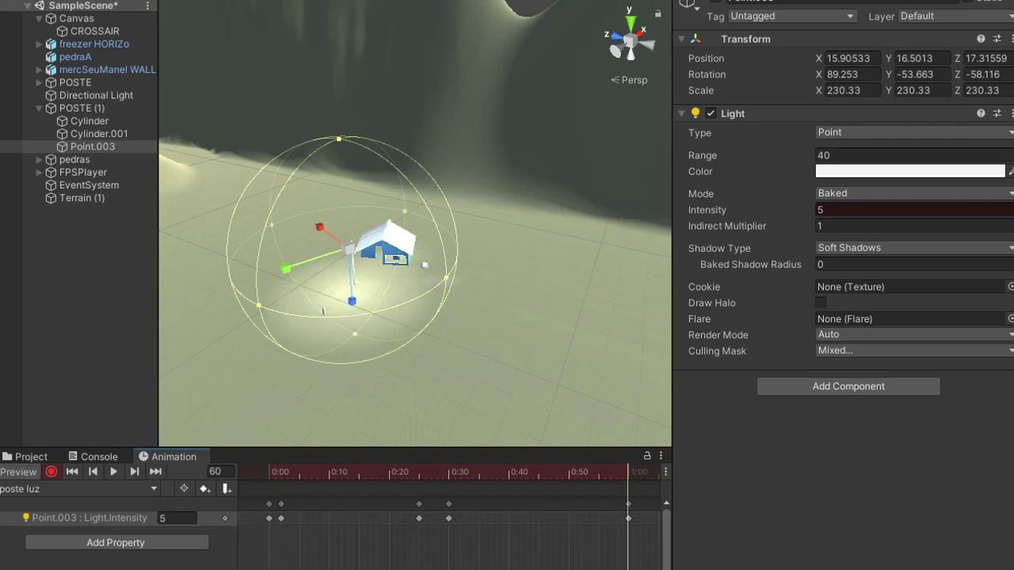
key(space)
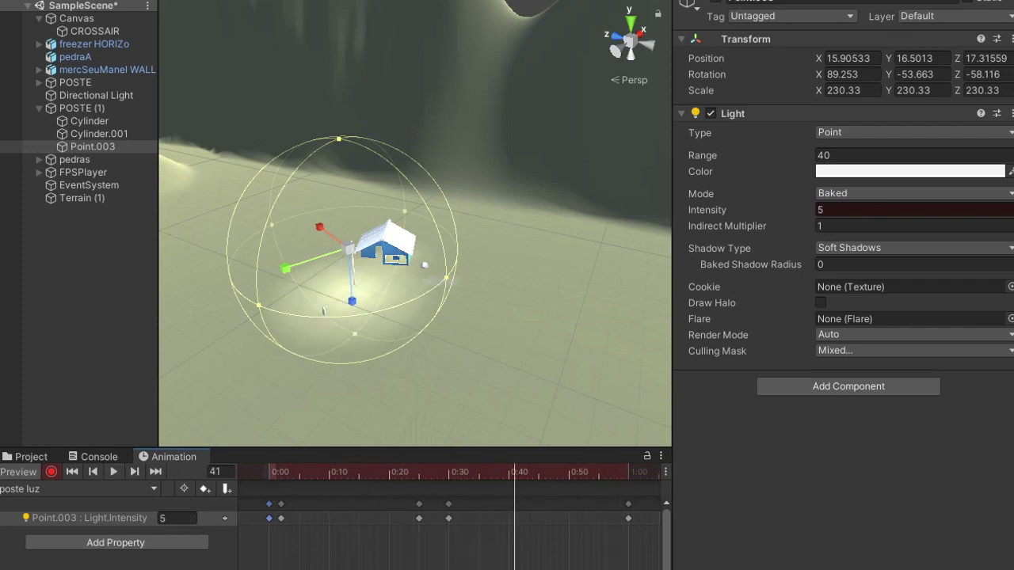
click(51, 472)
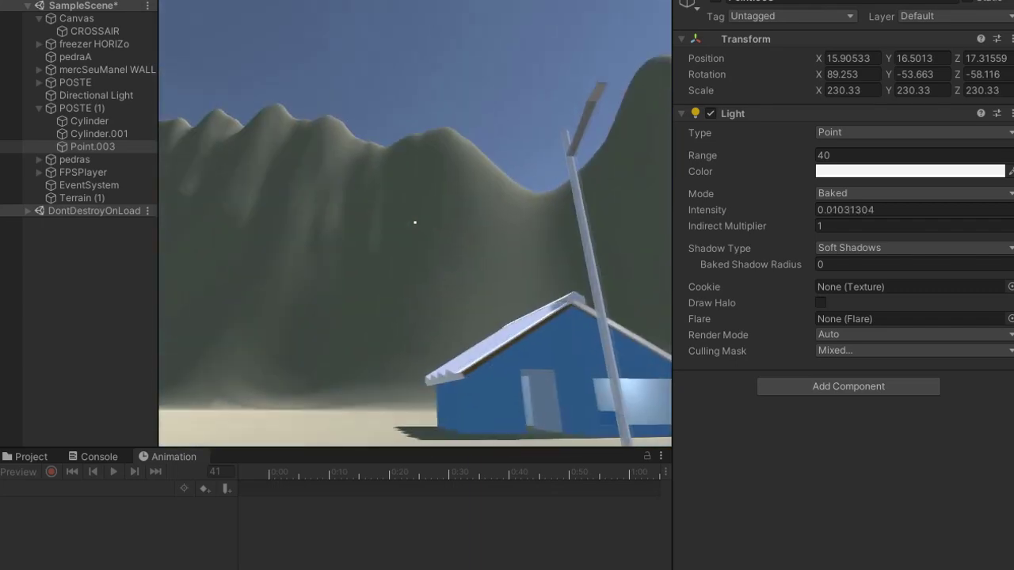
Test the revised lamp animation in play mode, walking around the lamp and house from daylight into night
key(d)
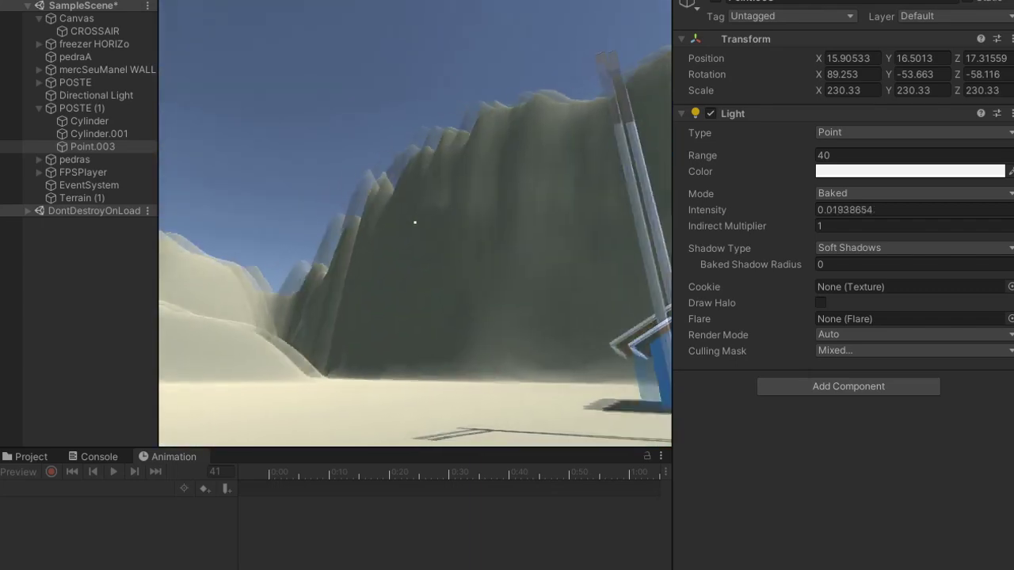
key(d)
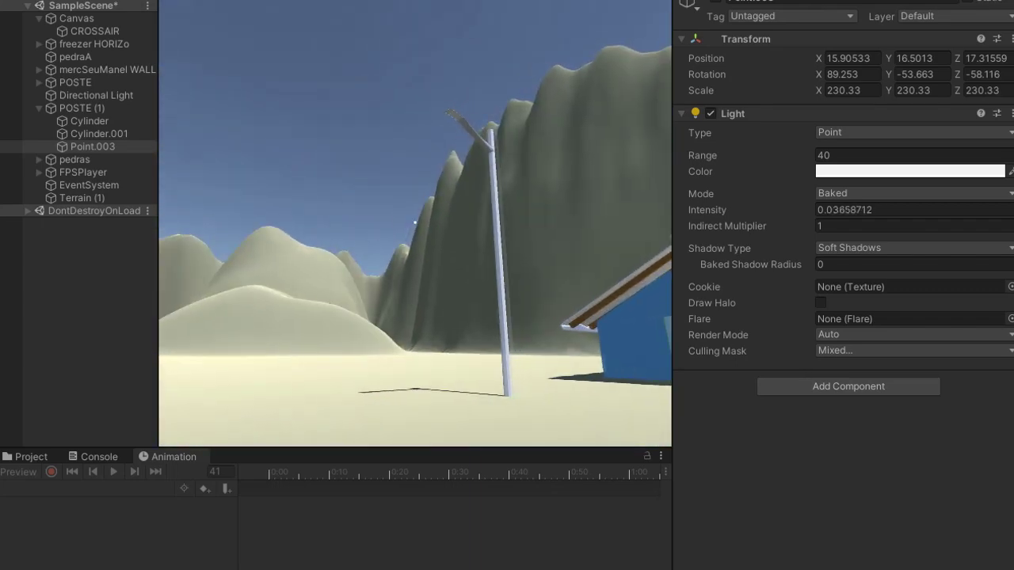
key(d)
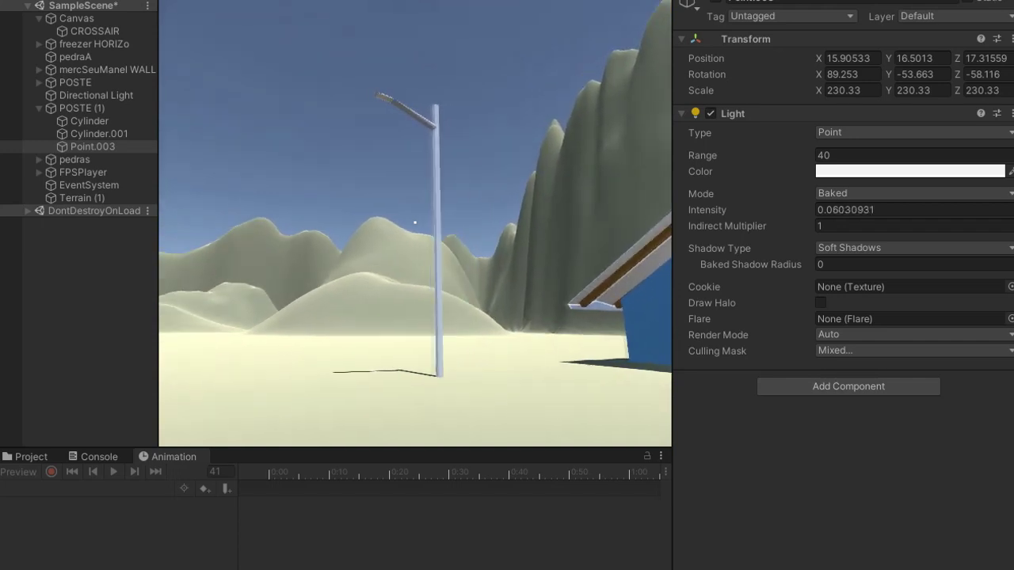
key(s)
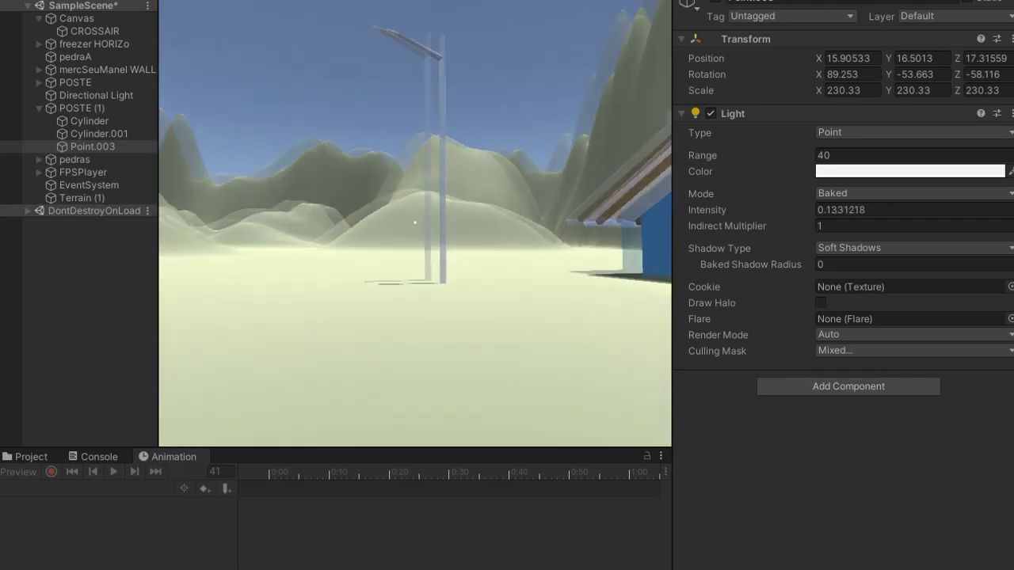
key(s)
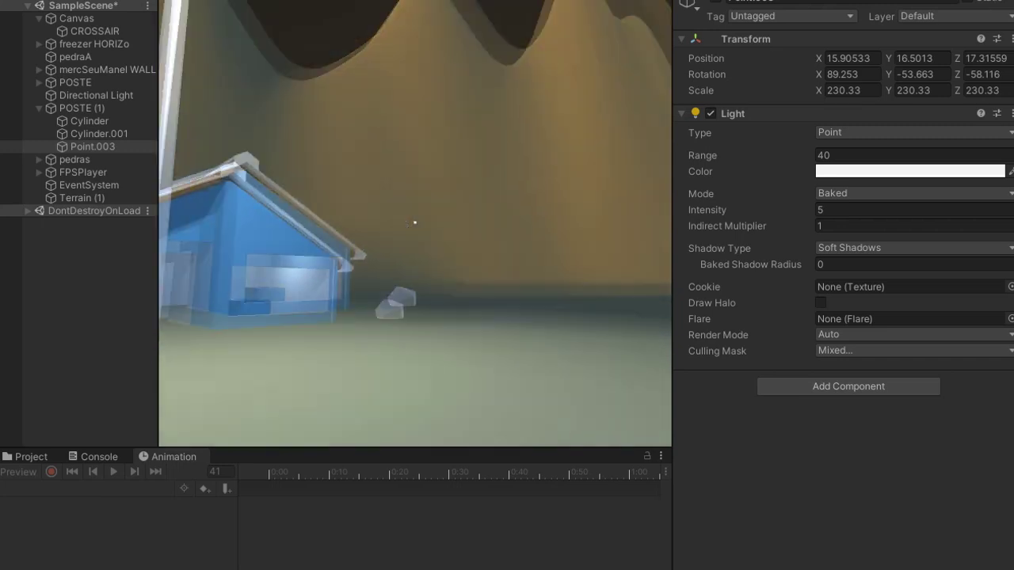
key(s)
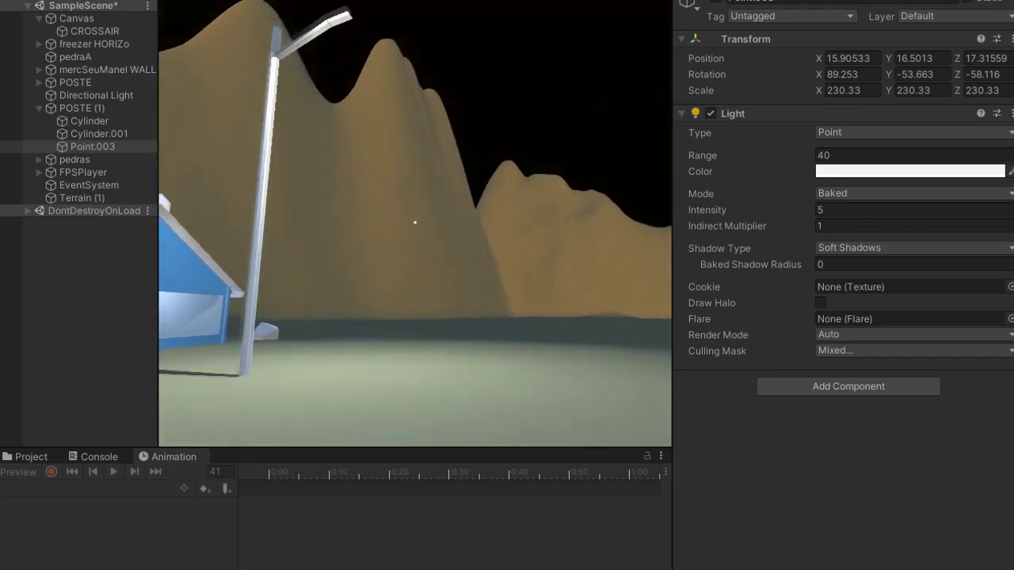
key(s)
key(a)
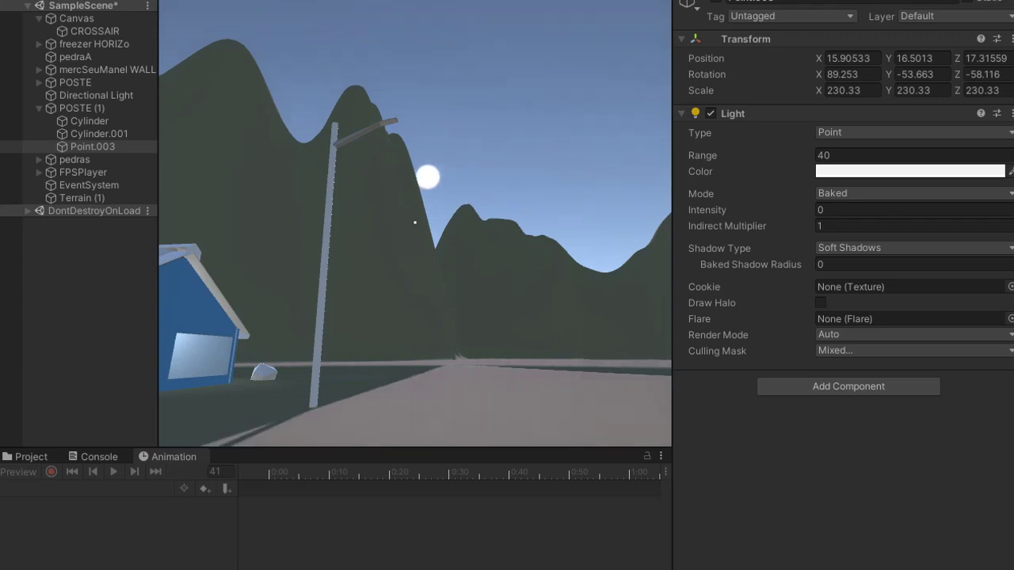
Move around the street lamp in the morning light to check when the Point.003 light turns off and starts brightening
key(w)
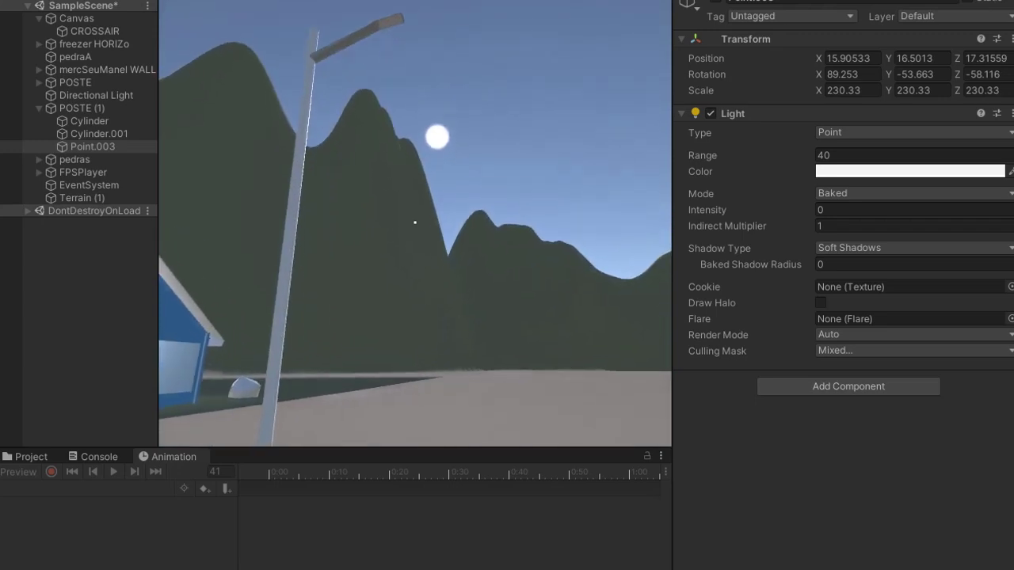
key(s)
key(s)
key(d)
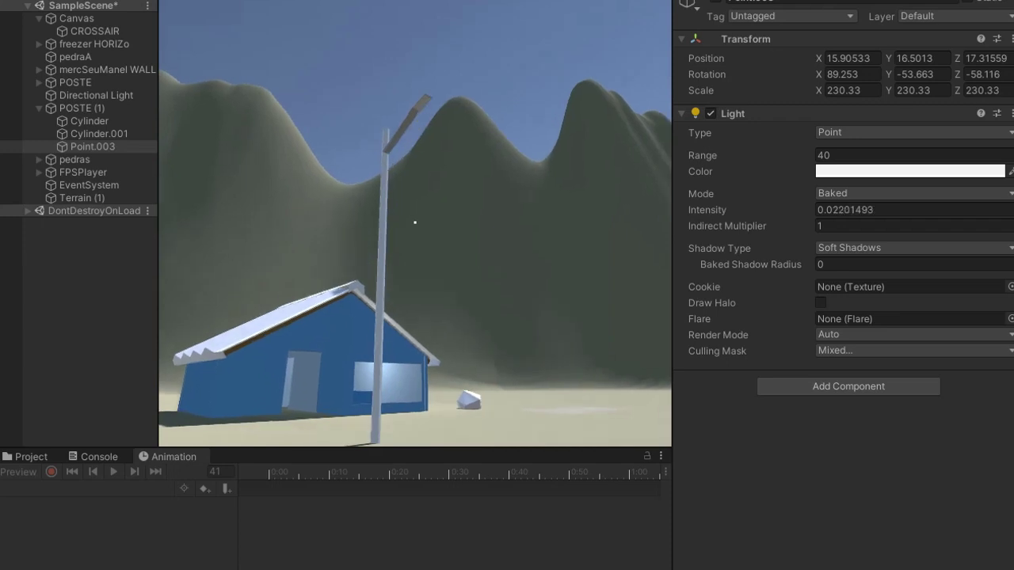
key(w)
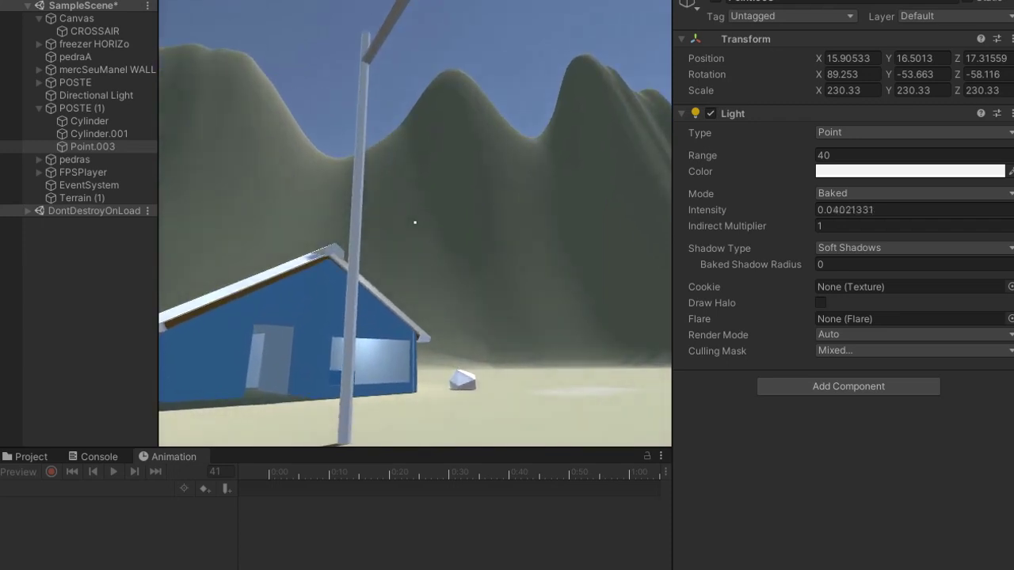
key(s)
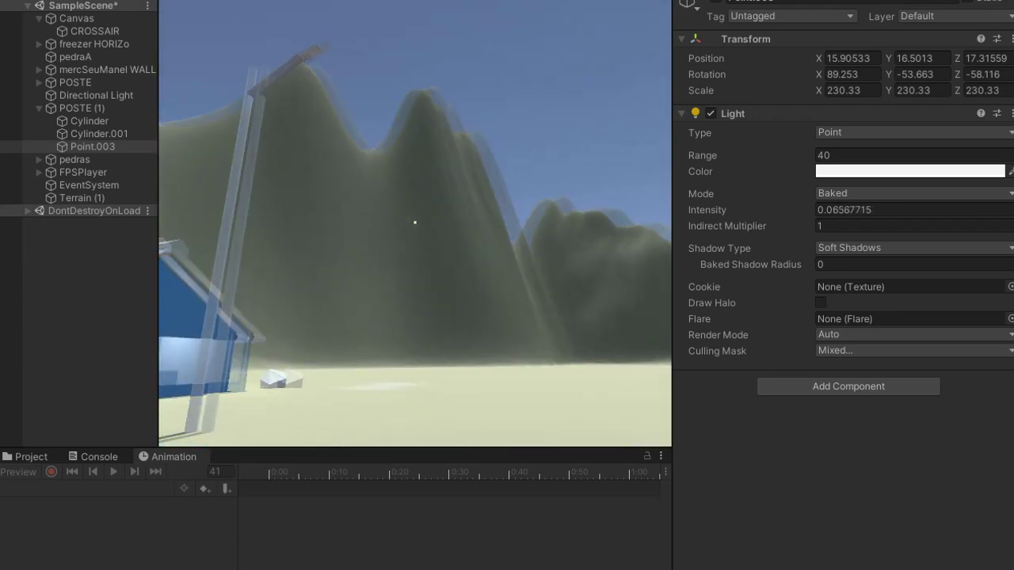
key(a)
key(d)
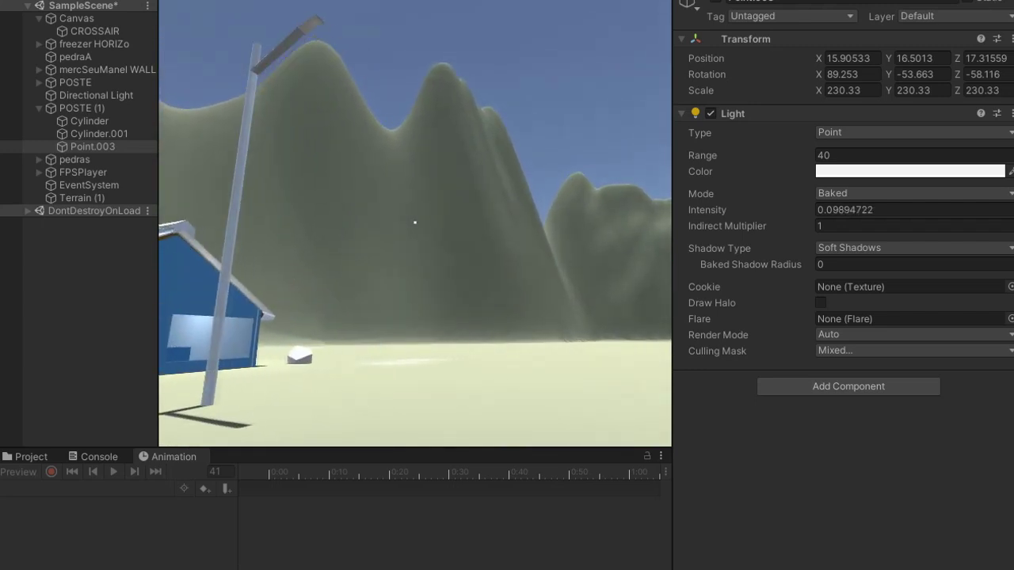
key(w)
key(d)
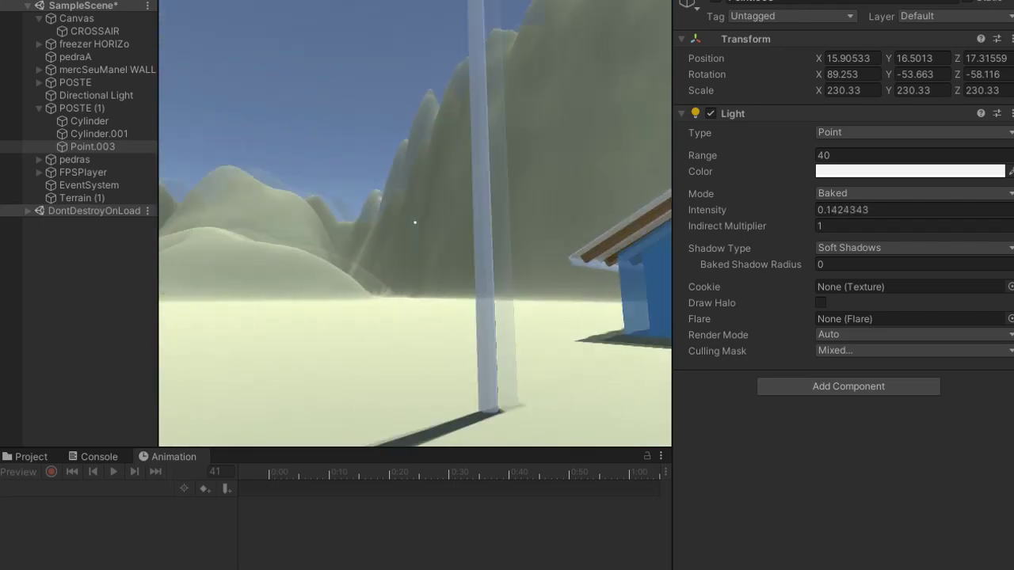
Inspect the lamp head and pole from several sides as the sun lowers, comparing the Point.003 intensity with the daylight
key(s)
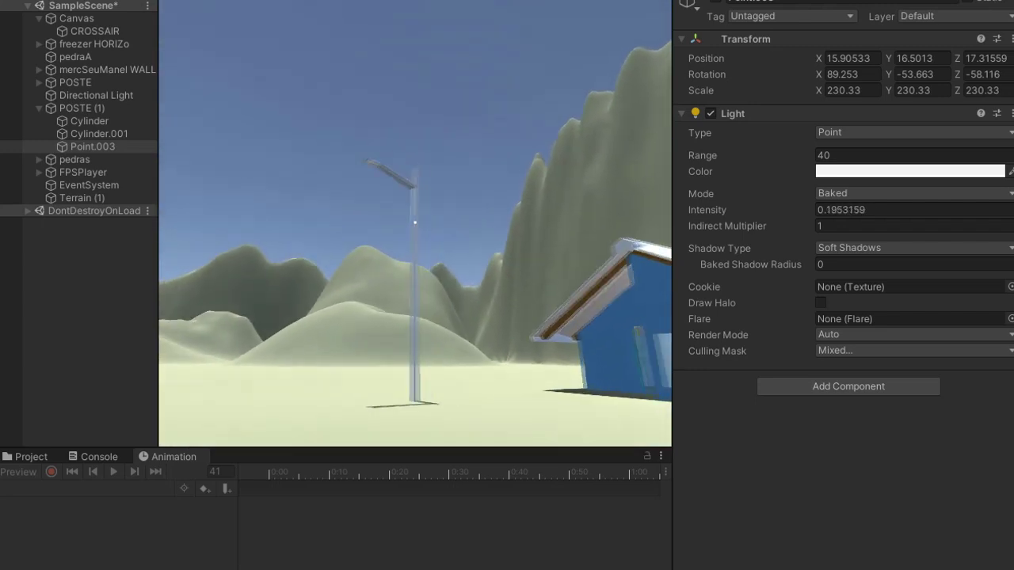
key(w)
key(w)
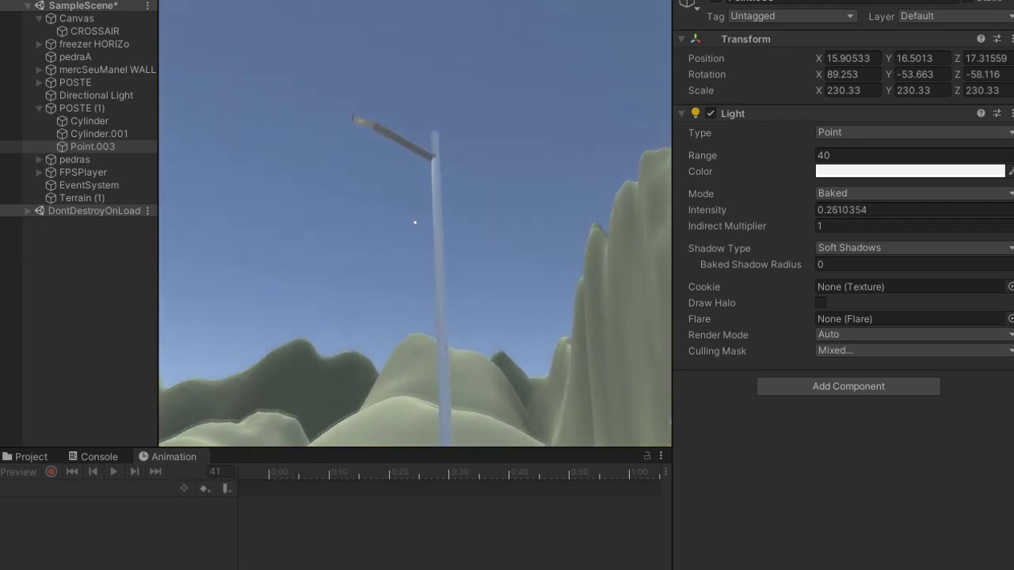
key(a)
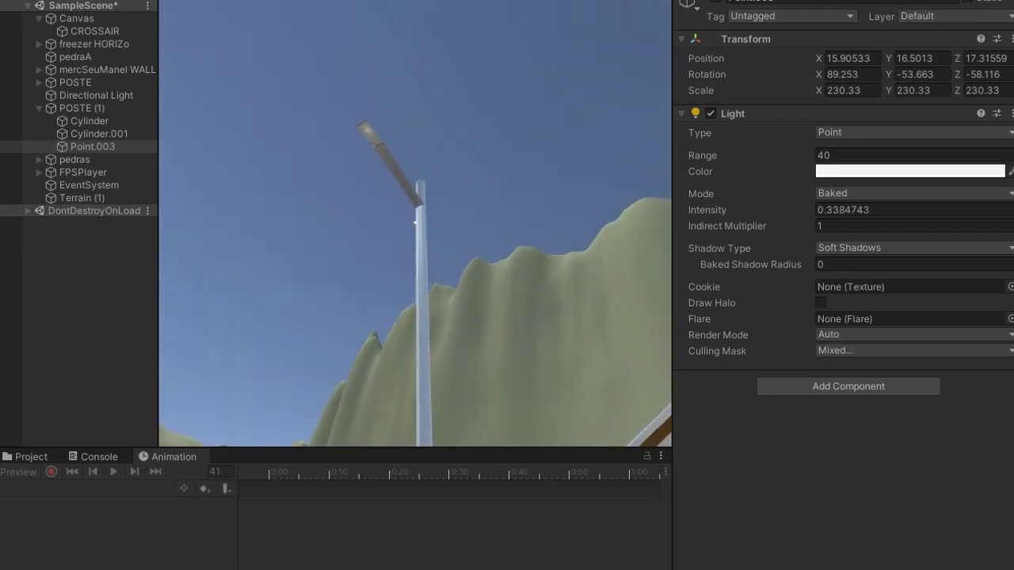
key(a)
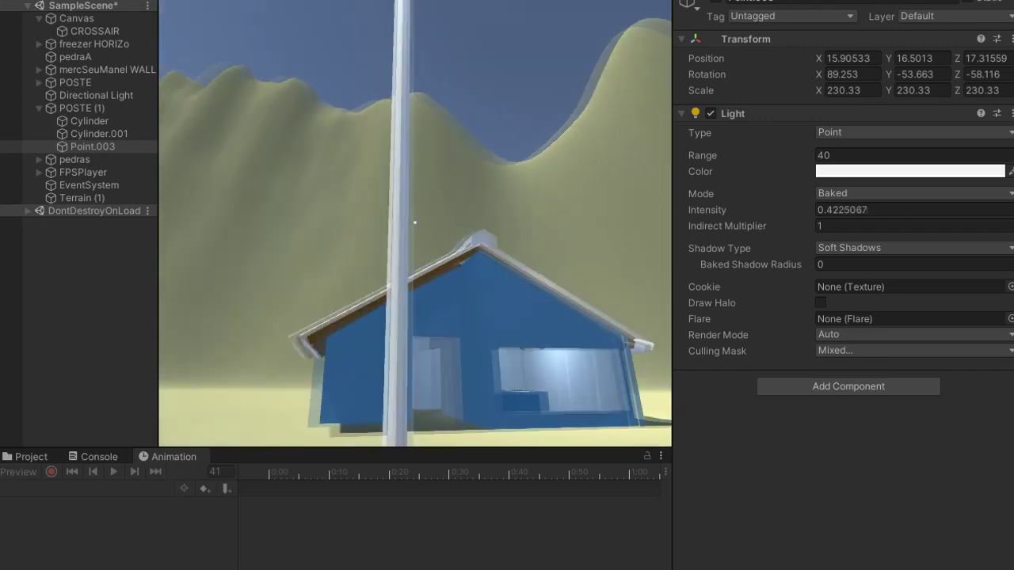
key(a)
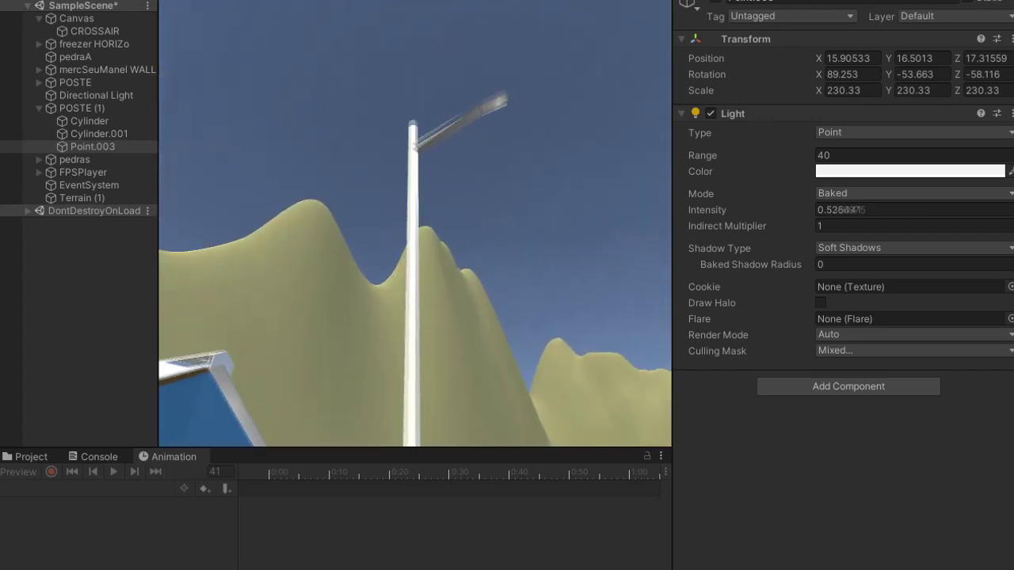
key(w)
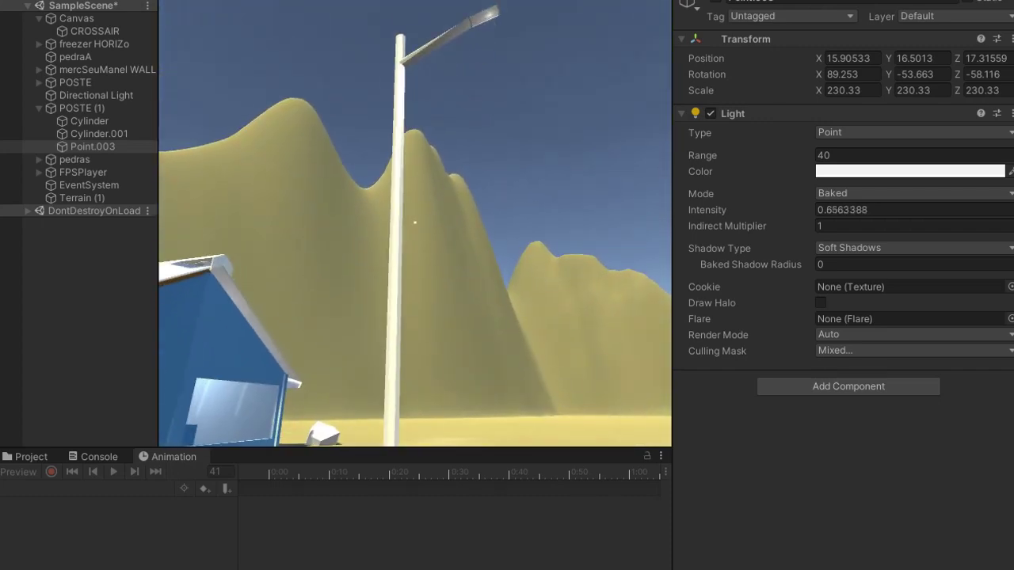
key(w)
key(d)
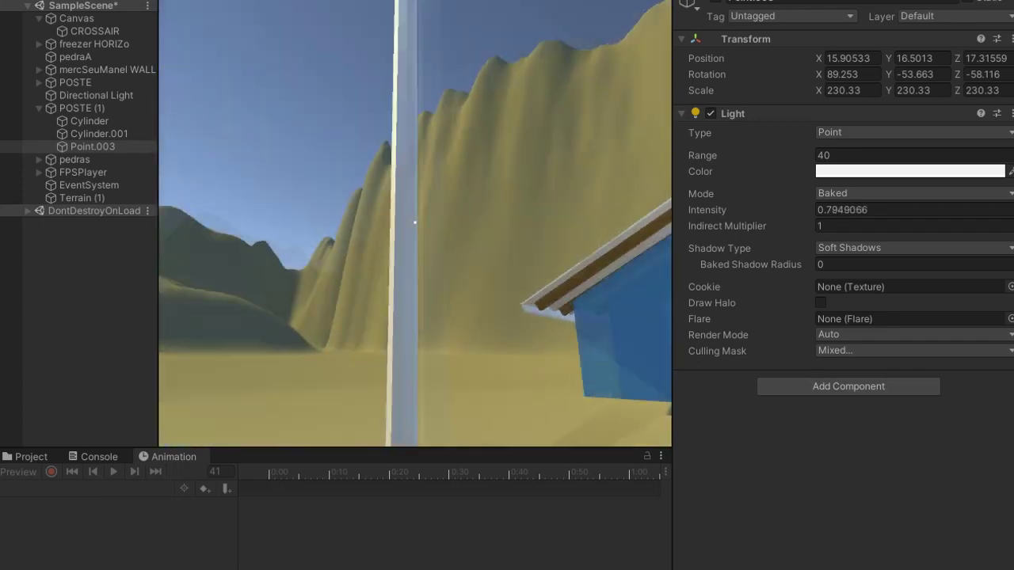
key(s)
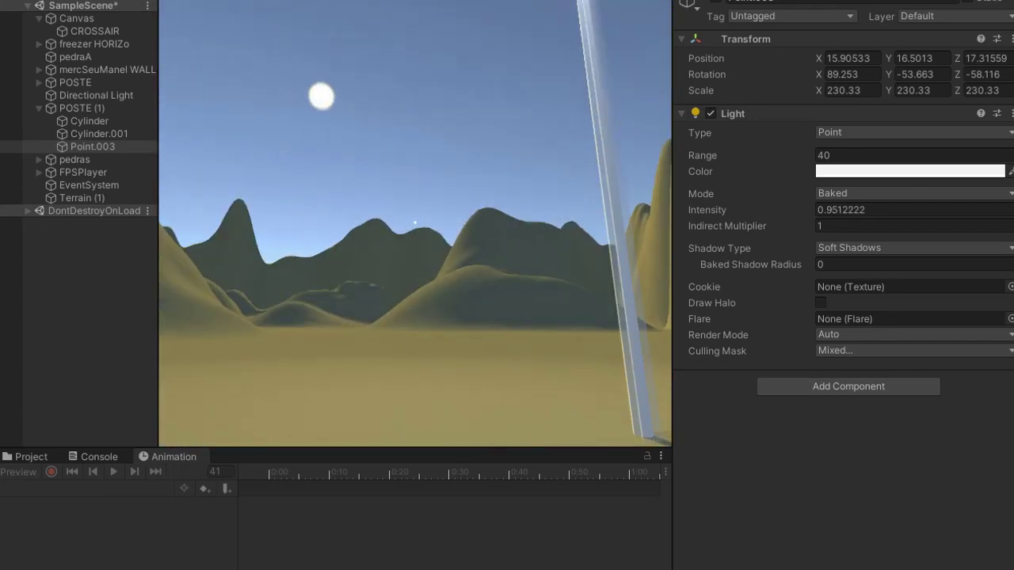
Back away from and approach the street lamp from sunset into night, comparing the Point.003 intensity with the fading daylight
key(s)
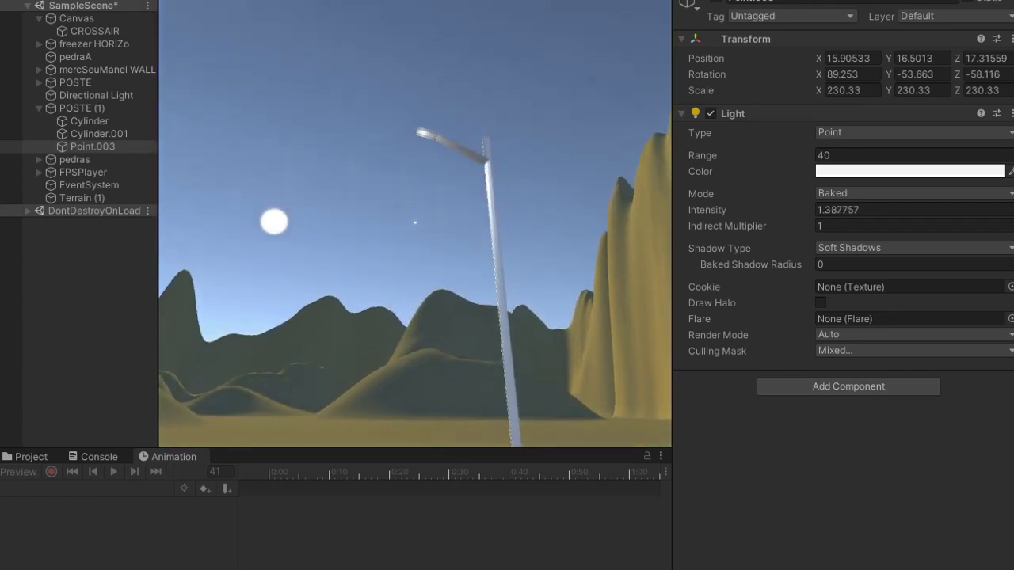
key(s)
key(w)
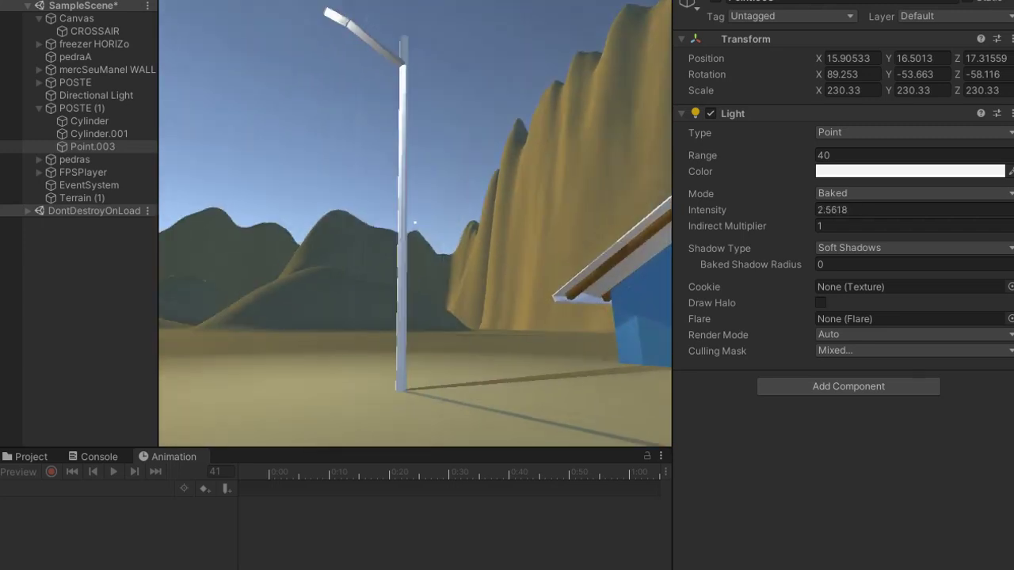
key(s)
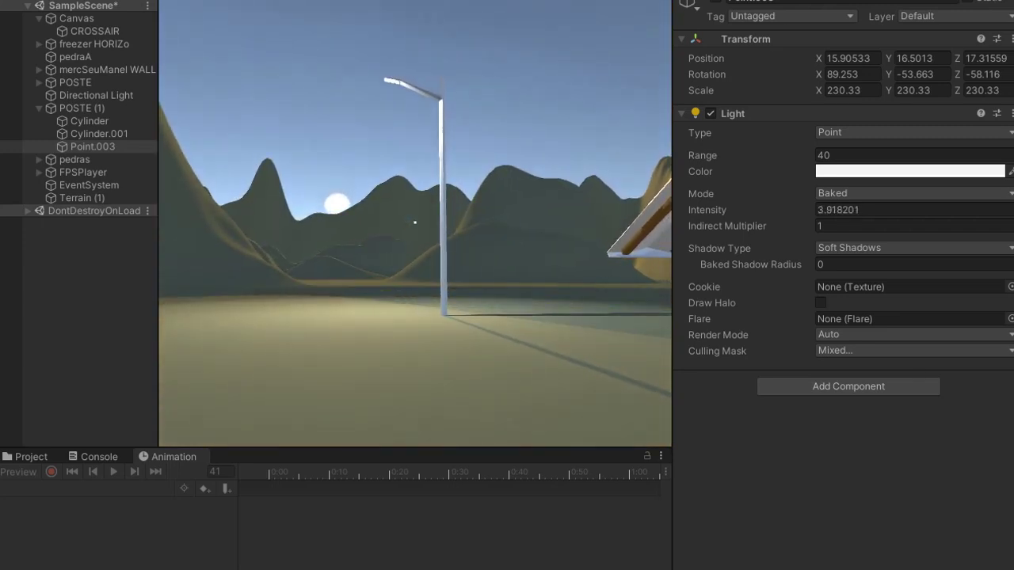
key(w)
key(w)
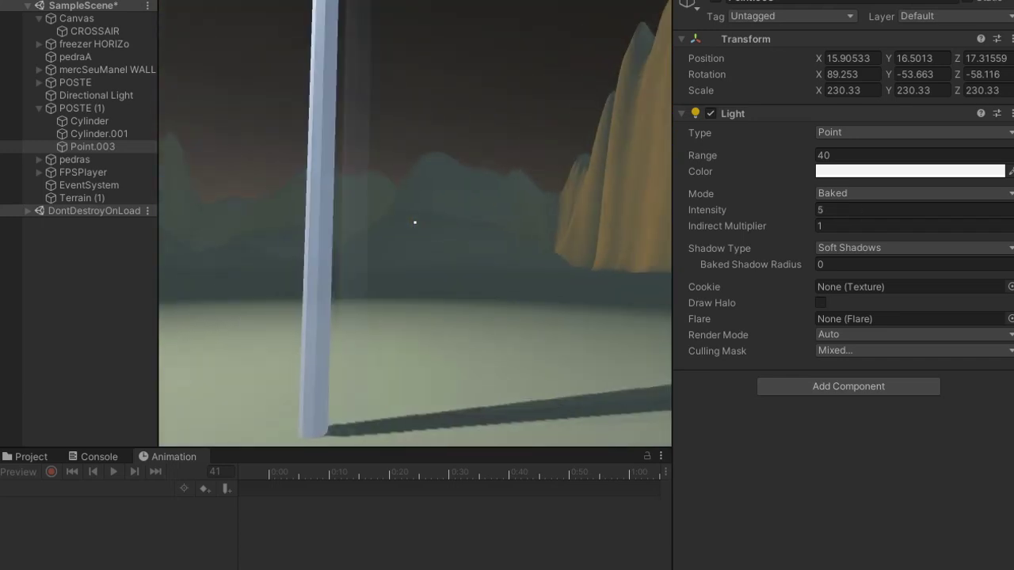
key(s)
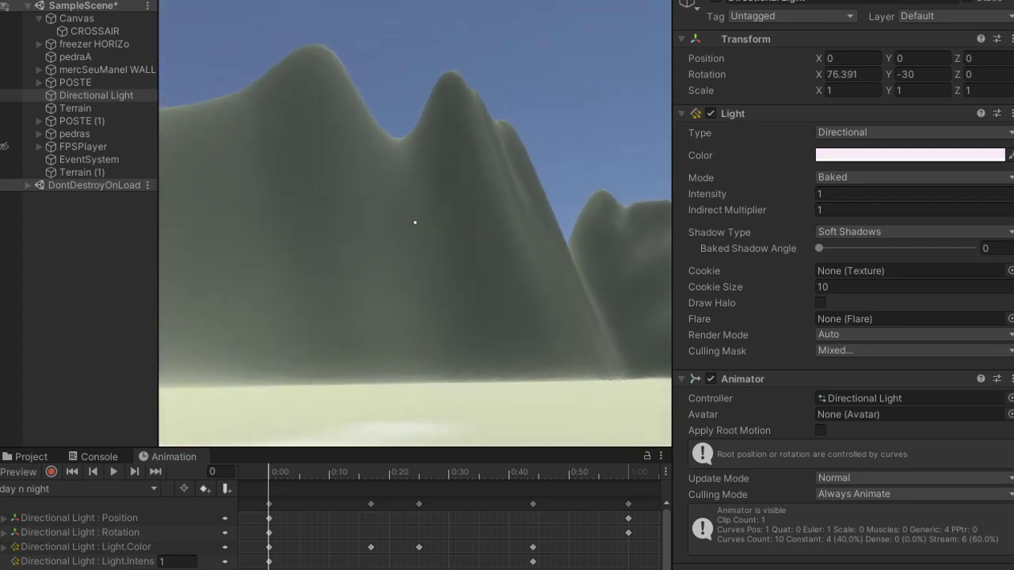
Walk around the blue house and rocks in full daylight to examine the shadows and colour of the animated Directional Light
key(w)
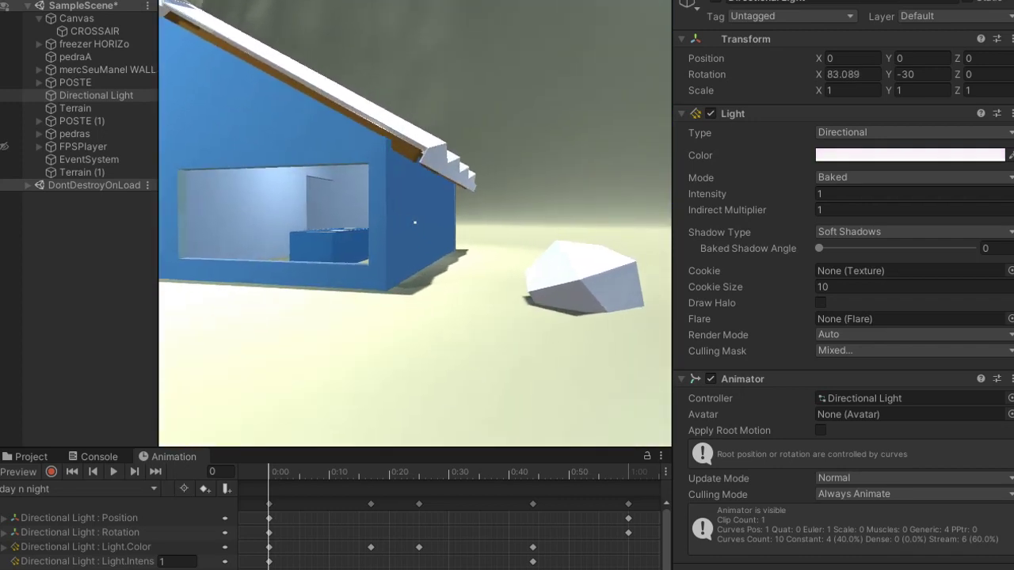
key(w)
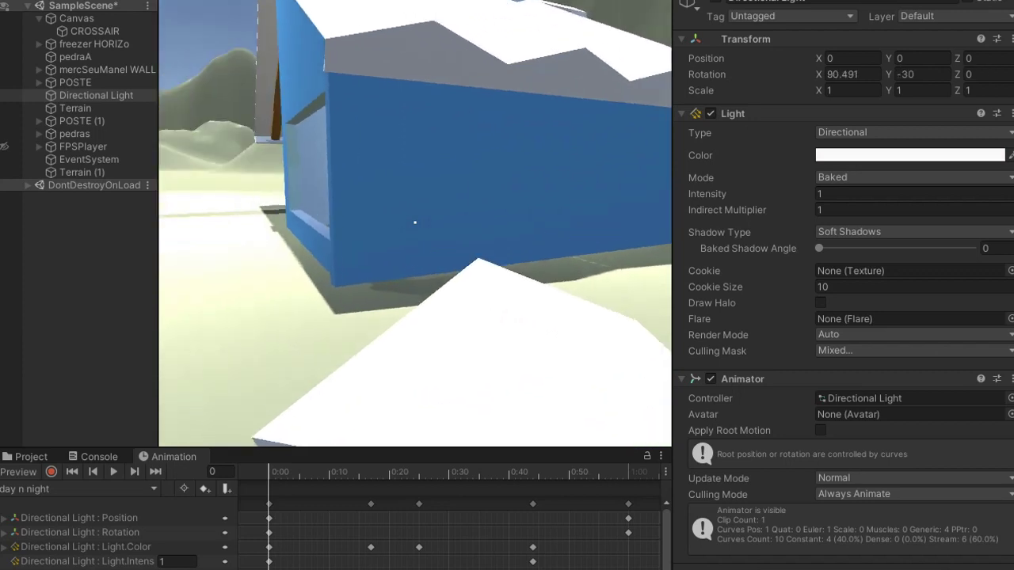
key(w)
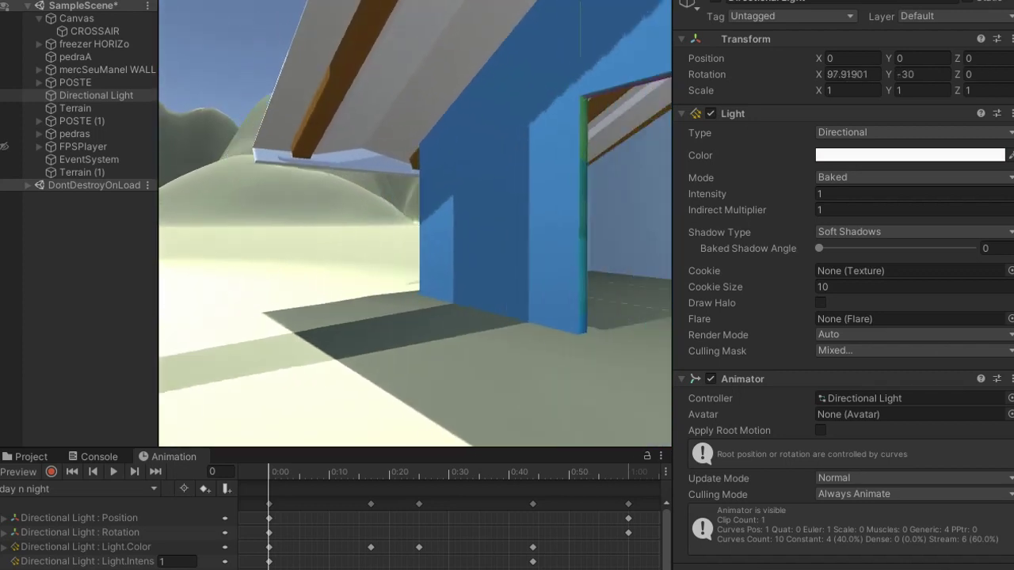
key(a)
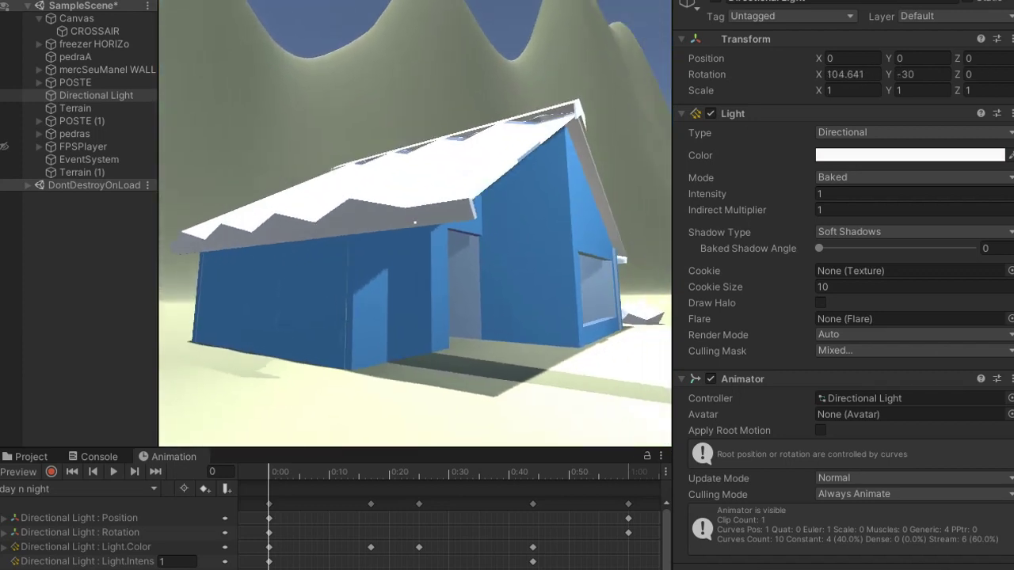
key(d)
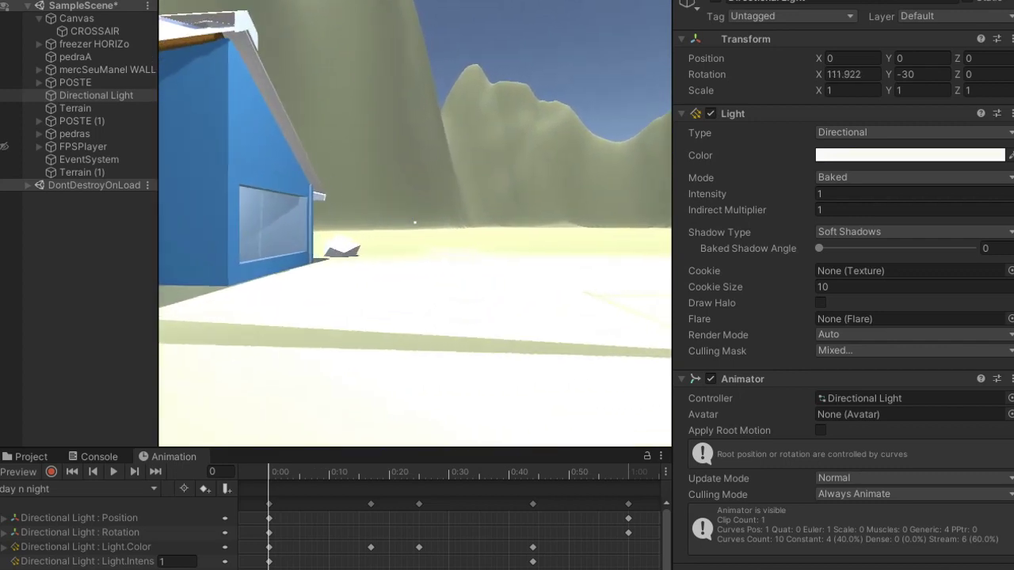
key(d)
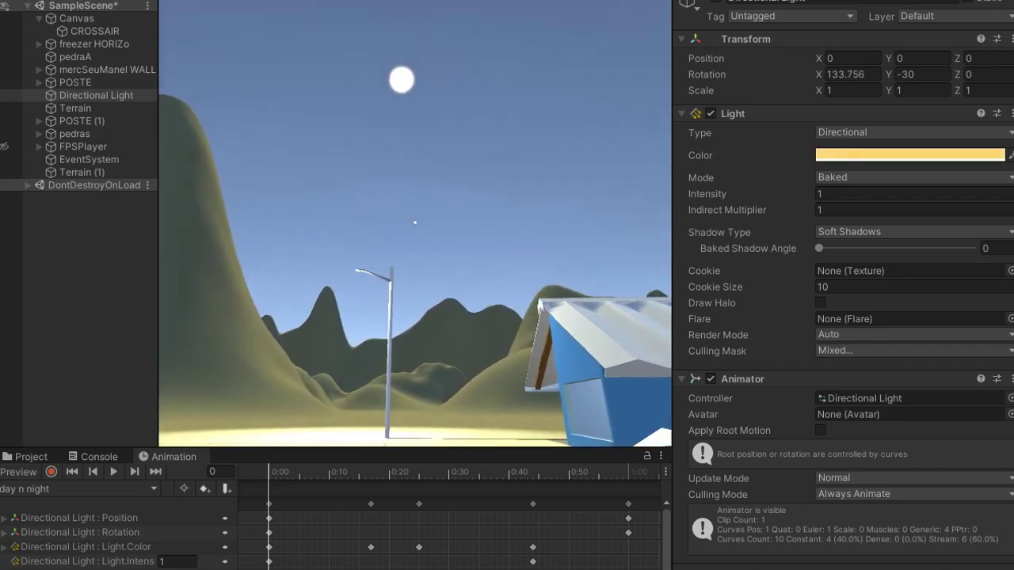
Explore the lamp and the house interior from late afternoon into night, checking how the lamp takes over from the Directional Light
key(a)
key(w)
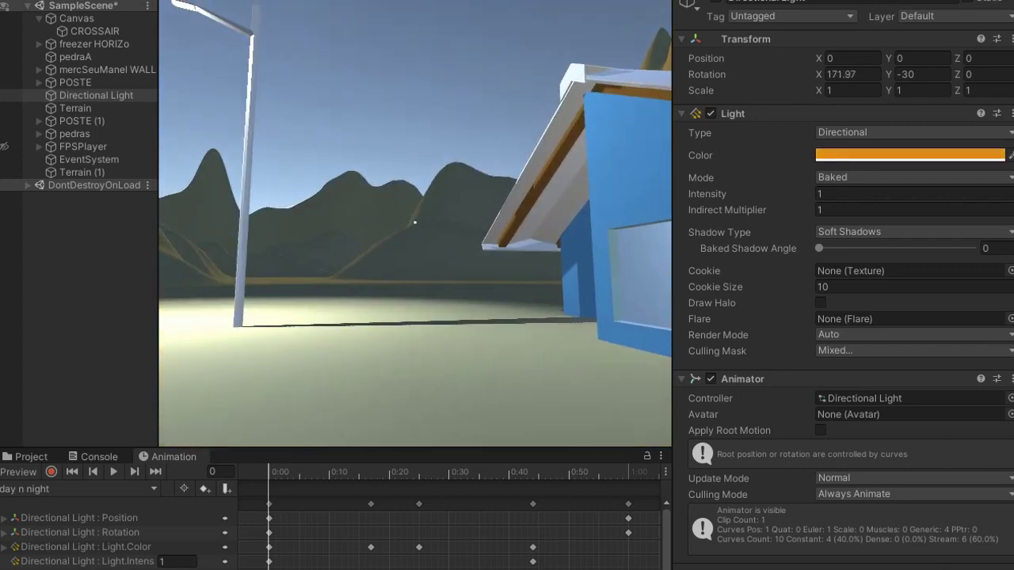
key(s)
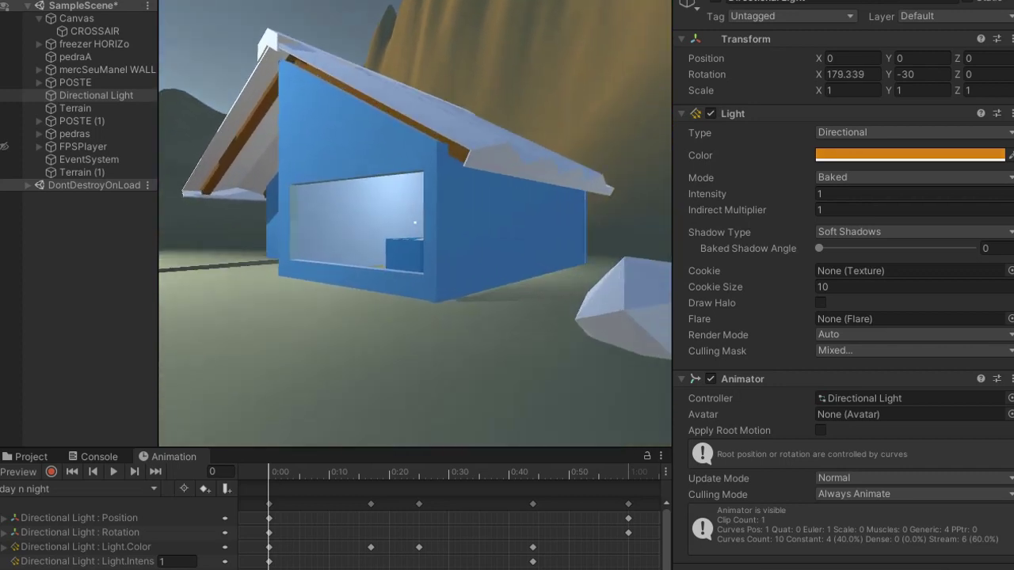
key(w)
key(w)
key(space)
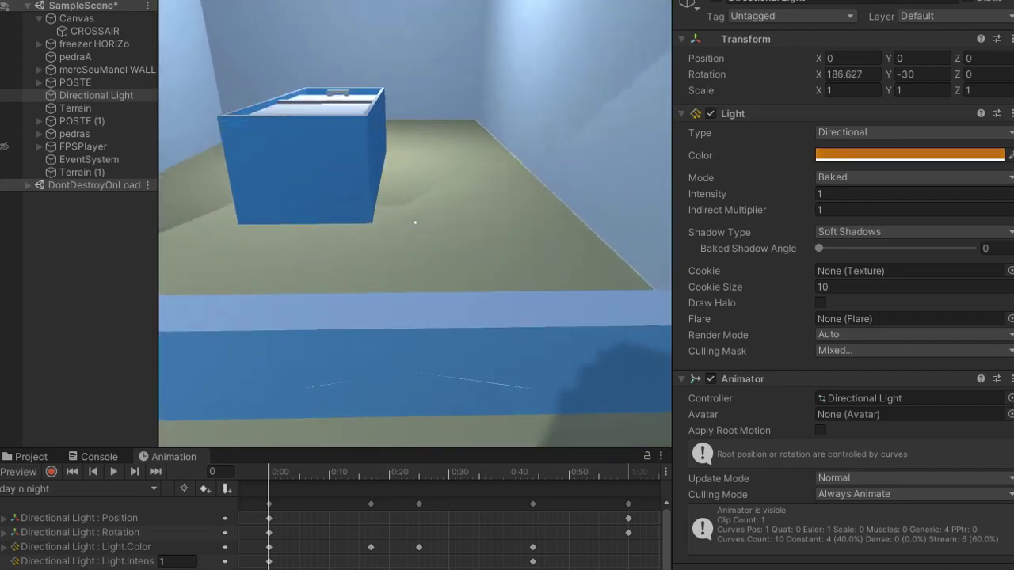
key(w)
key(space)
key(space)
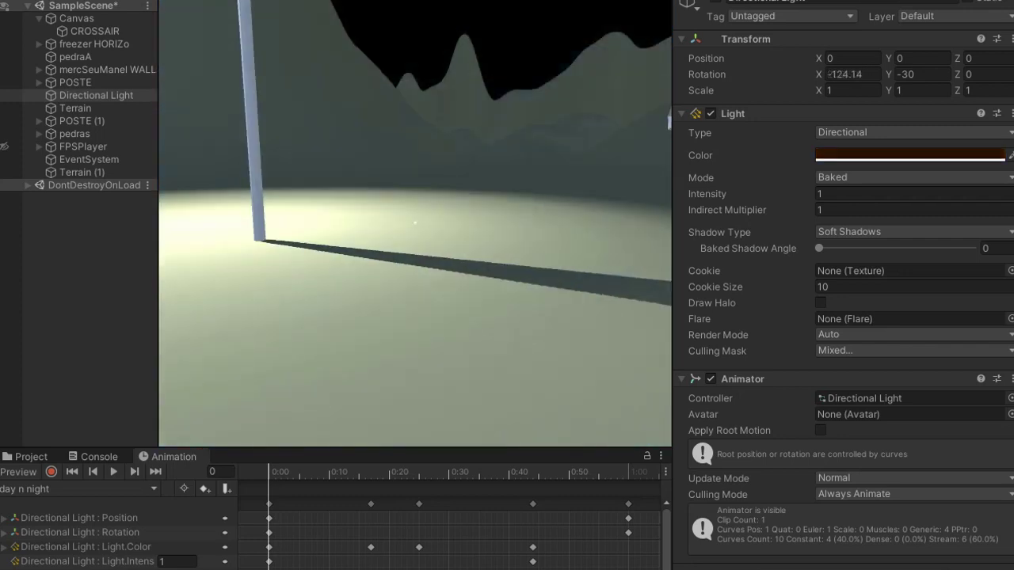
key(w)
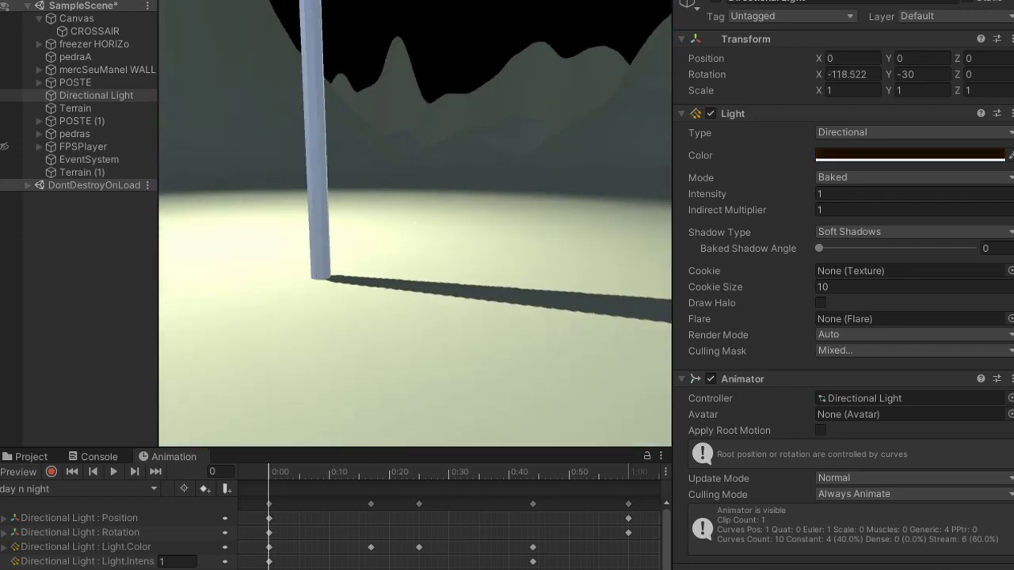
key(w)
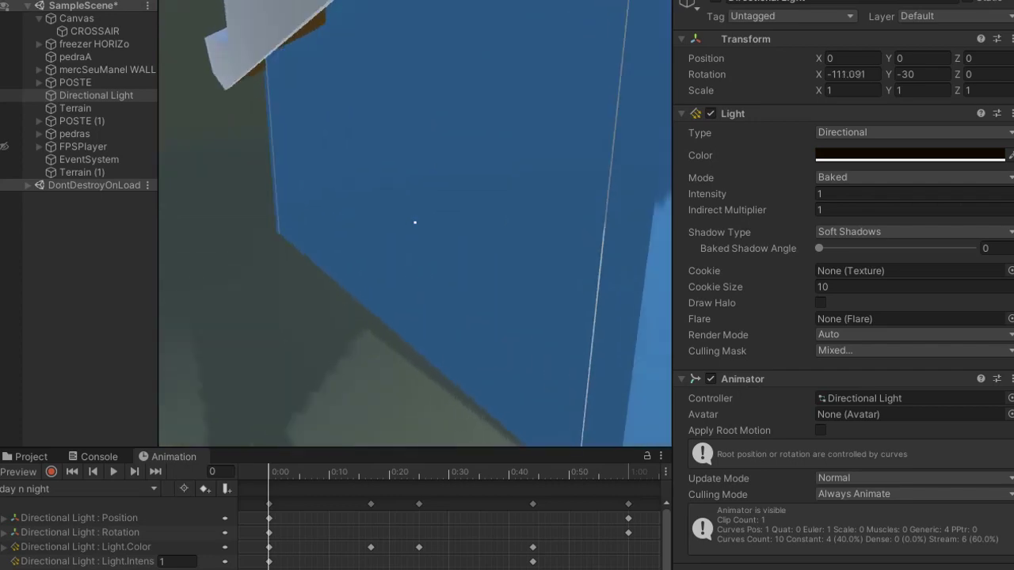